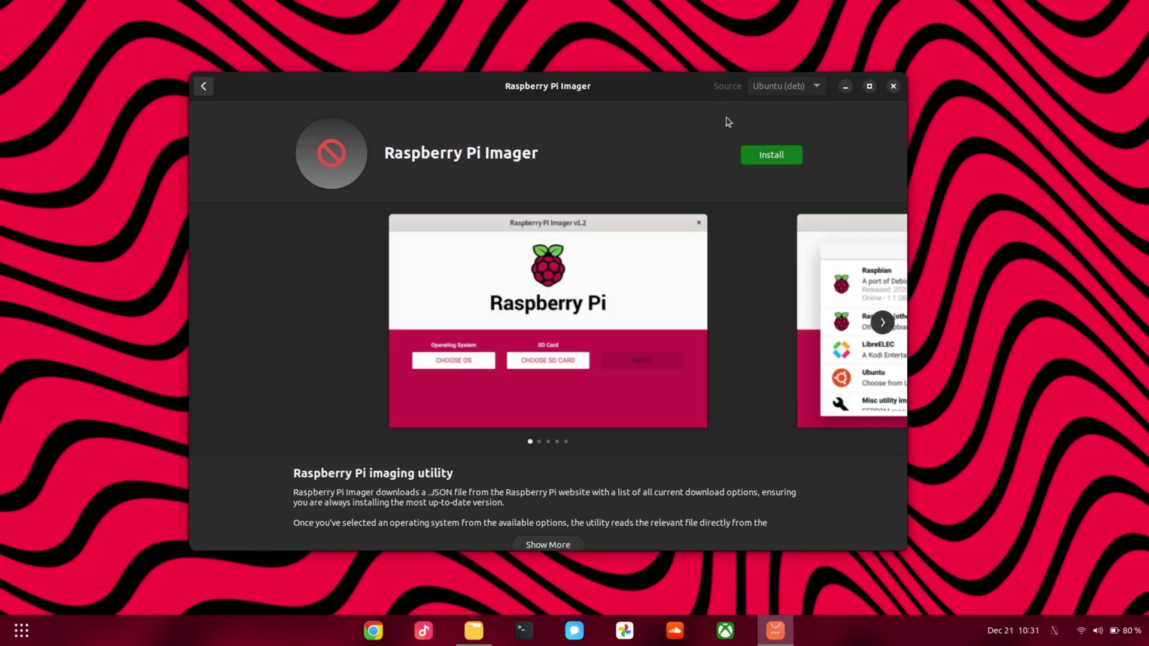
# Install Raspberry Pi Imager from the Ubuntu (deb) source and authenticate with the account password
pyautogui.click(766, 156)
pyautogui.write('•')
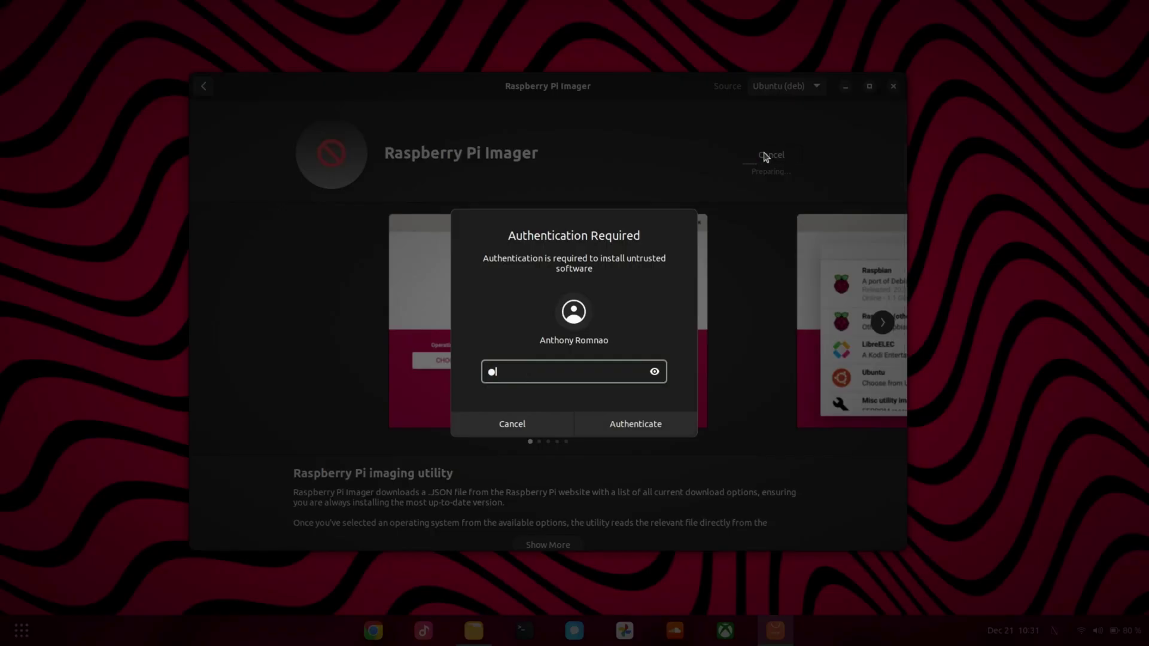
pyautogui.press('Return')
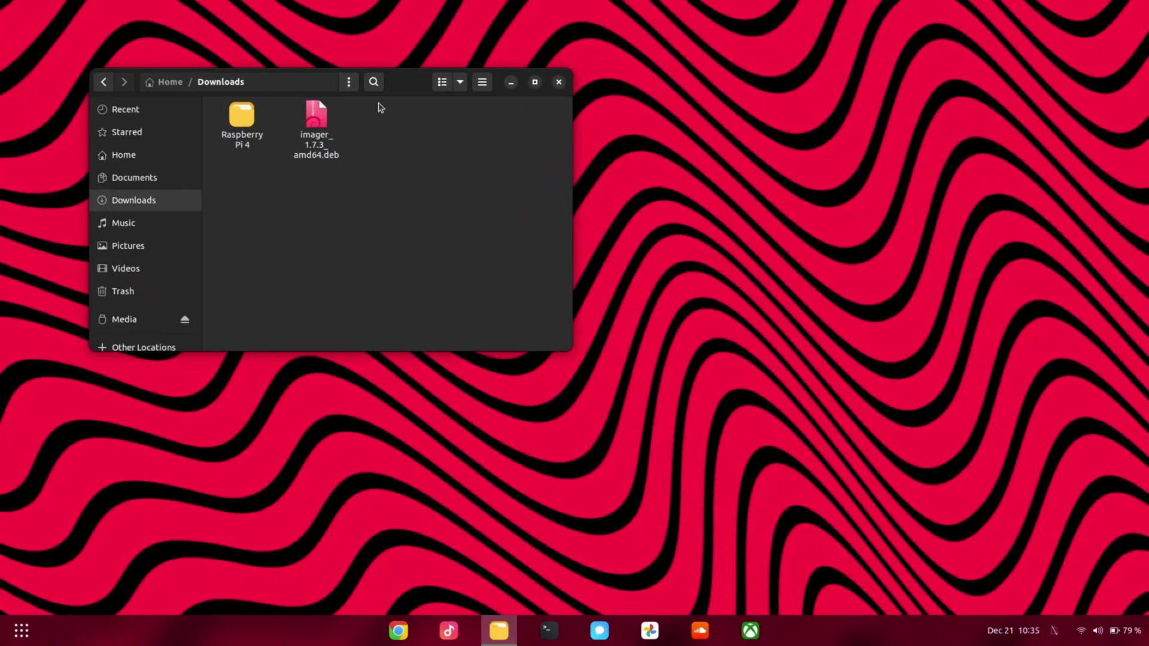
# Copy the MindTheGapps-13.0.0 zip from the Raspberry Pi 4 downloads folder to the Media drive and open that drive
pyautogui.moveTo(394, 83); pyautogui.dragTo(615, 204)
pyautogui.doubleClick(453, 239)
pyautogui.moveTo(527, 251); pyautogui.dragTo(370, 445)
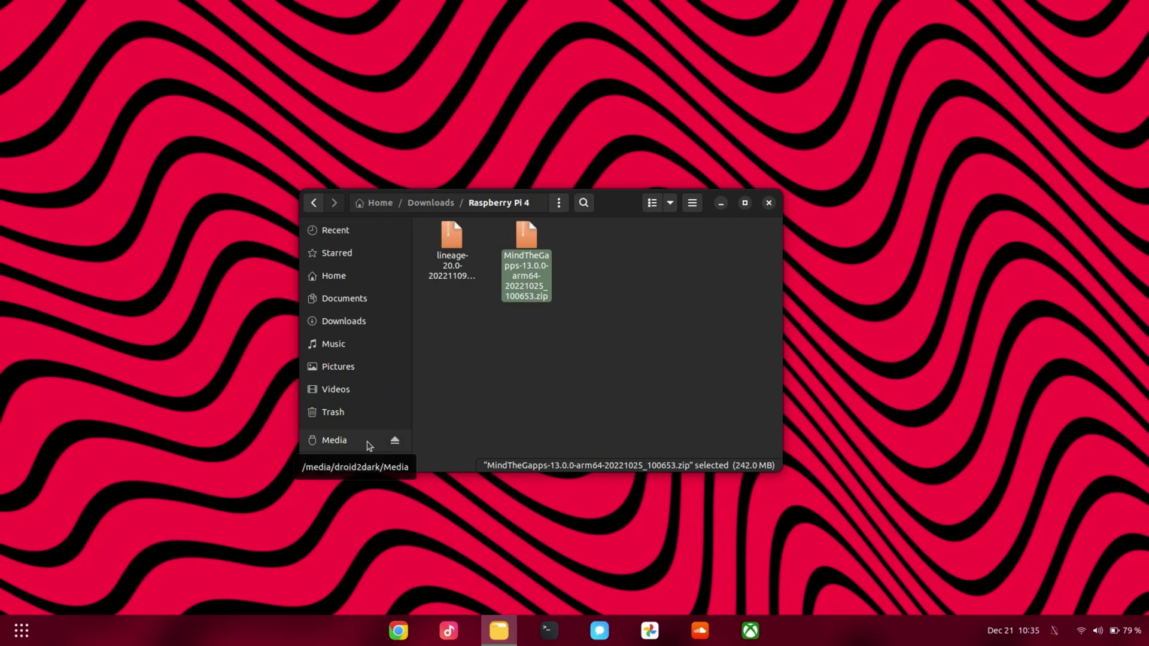
pyautogui.click(370, 445)
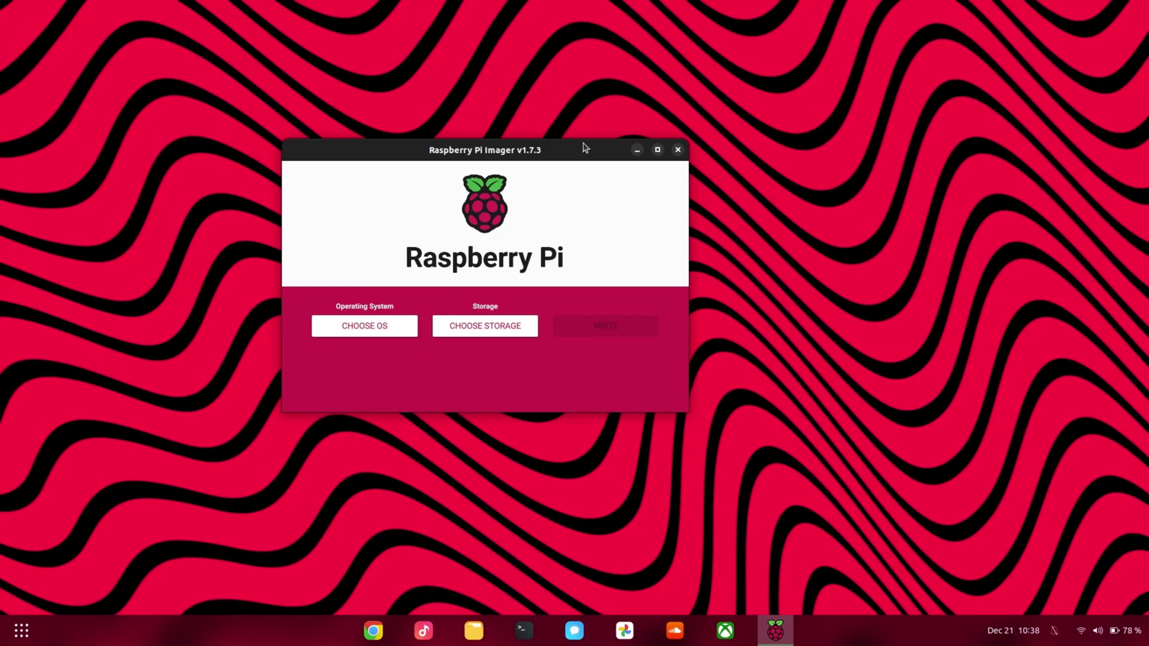
# Choose lineage-20.0-20221109-UNOFFICIAL-KonstaKANG-rpi4.zip from the Raspberry Pi 4 downloads folder as a custom operating system image
pyautogui.moveTo(588, 148); pyautogui.dragTo(691, 179)
pyautogui.click(467, 357)
pyautogui.click(526, 354)
pyautogui.click(479, 247)
pyautogui.scroll(-5, 526, 366)
pyautogui.click(528, 405)
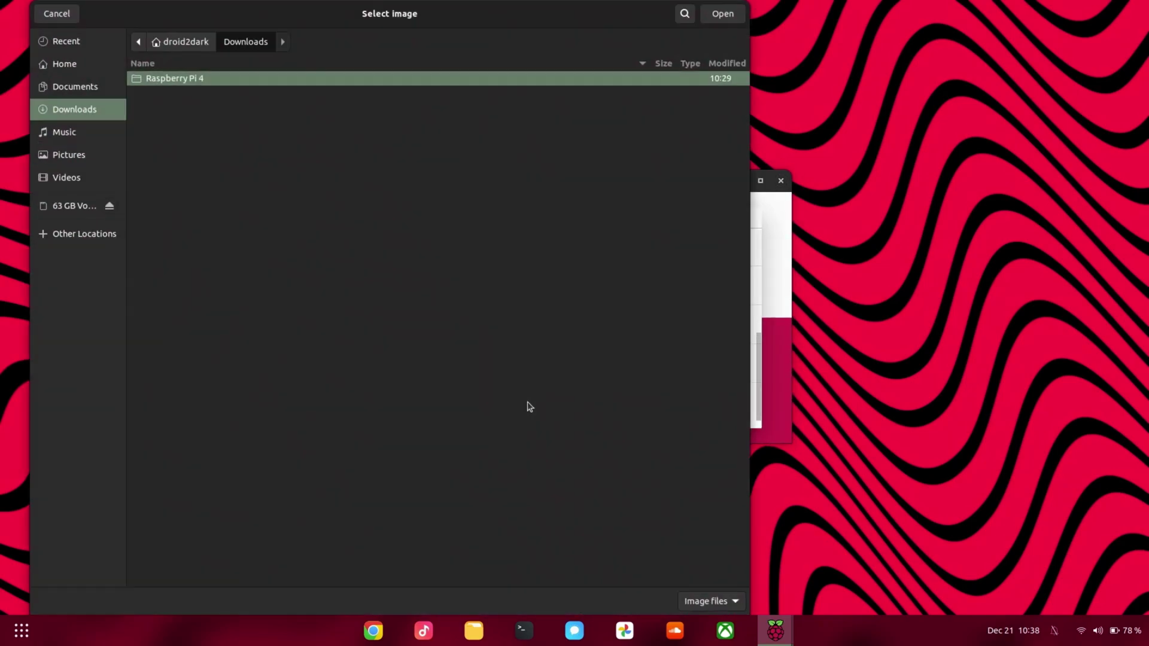
pyautogui.doubleClick(205, 83)
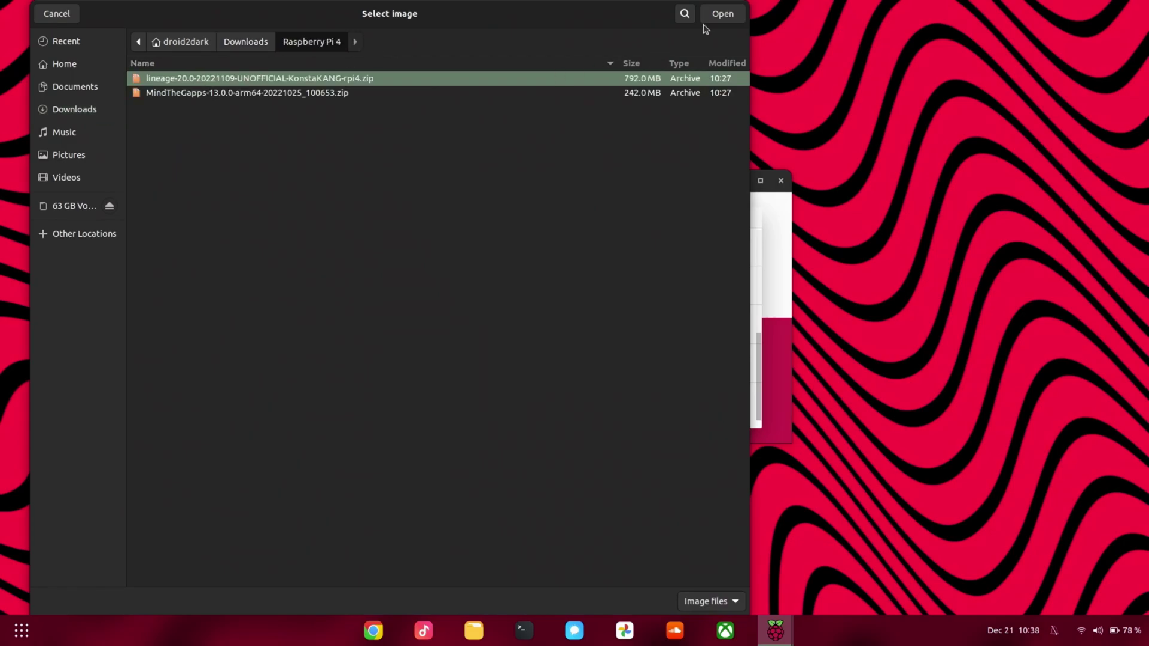
pyautogui.click(721, 14)
# Write the image to the internal SD card reader, authenticating with the account password, and dismiss the completion notice
pyautogui.click(658, 359)
pyautogui.click(646, 248)
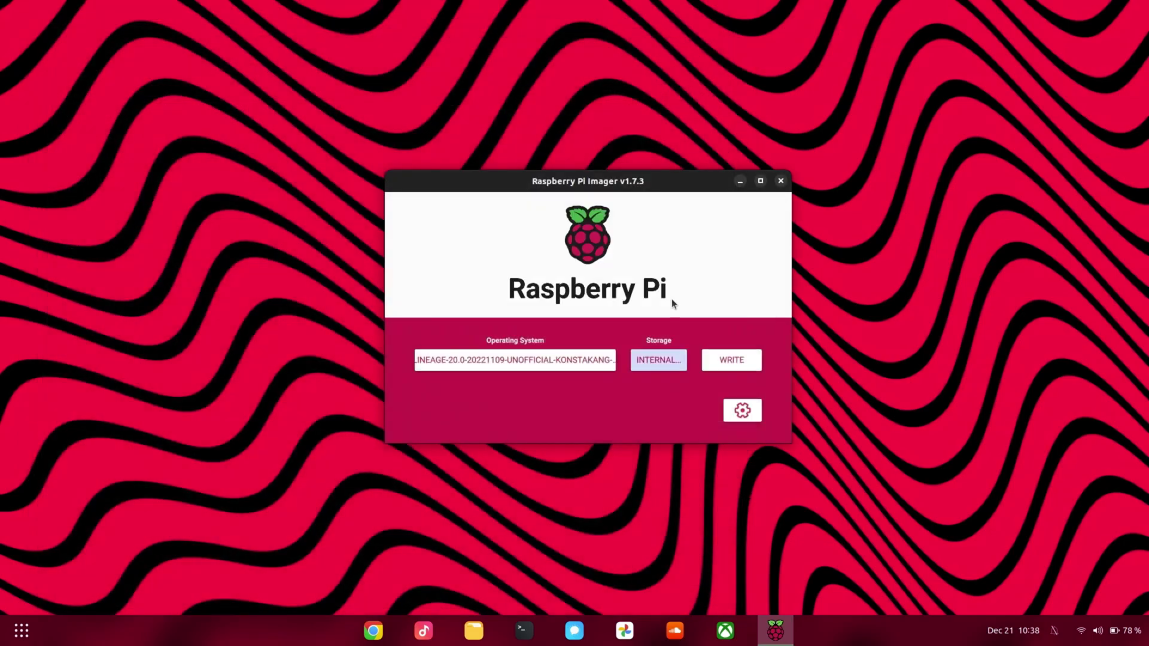
pyautogui.click(734, 358)
pyautogui.click(605, 354)
pyautogui.write('*')
pyautogui.press('Return')
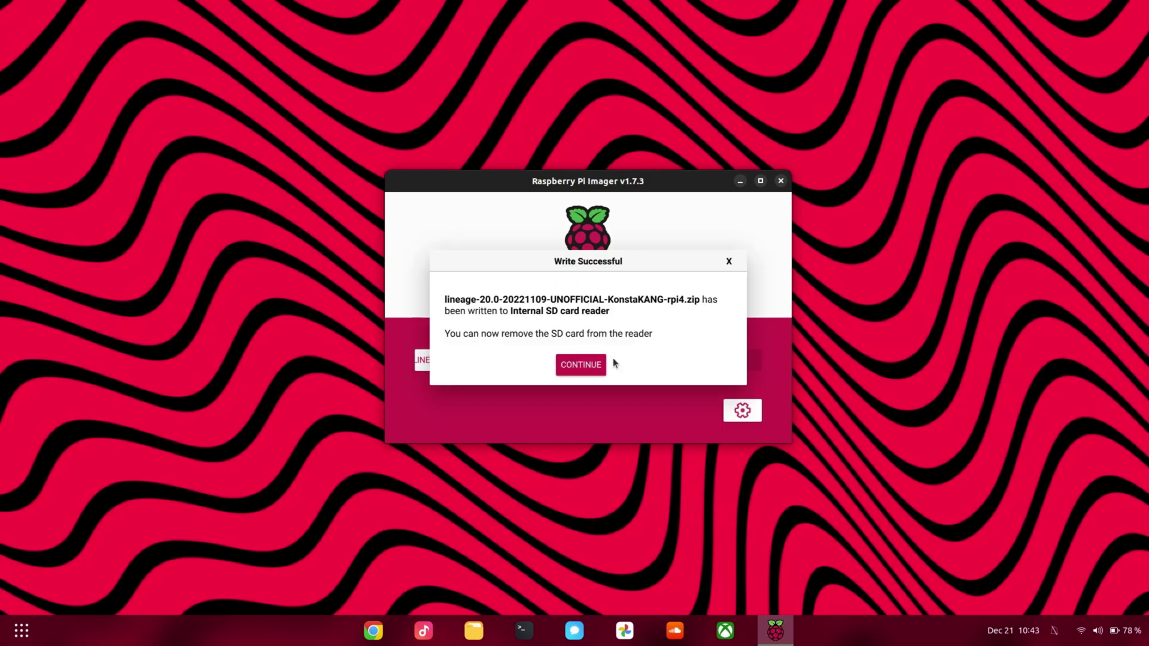
pyautogui.click(600, 363)
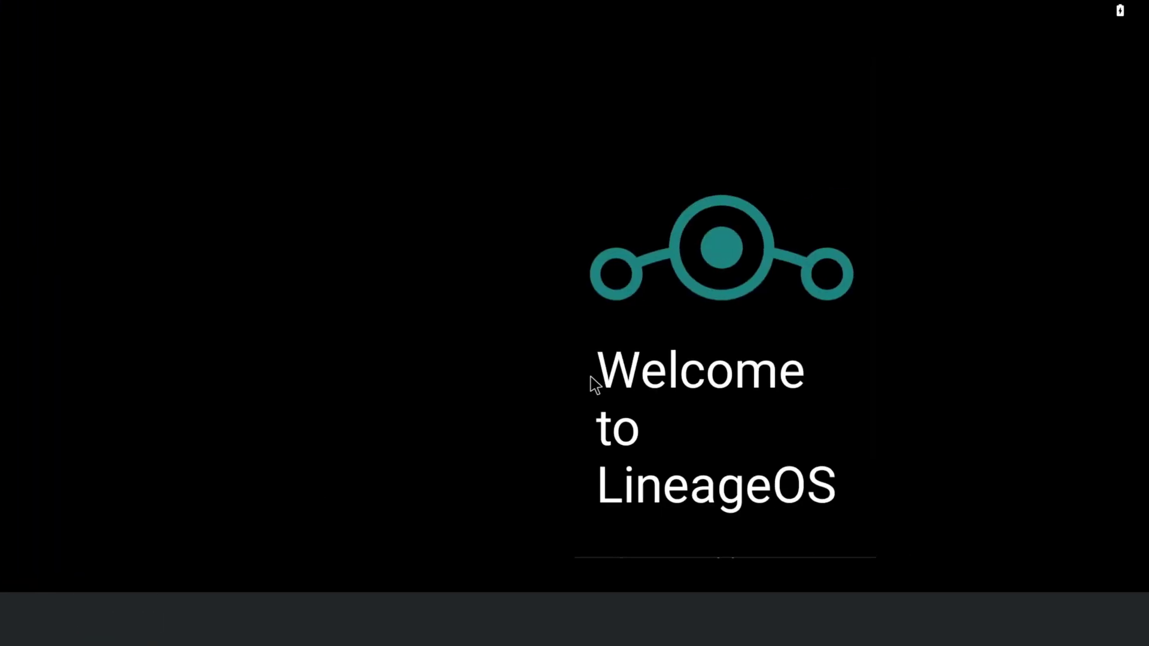
# Begin the LineageOS setup with English (United States) as the language and continue to the Internet page
pyautogui.click(816, 535)
pyautogui.click(817, 538)
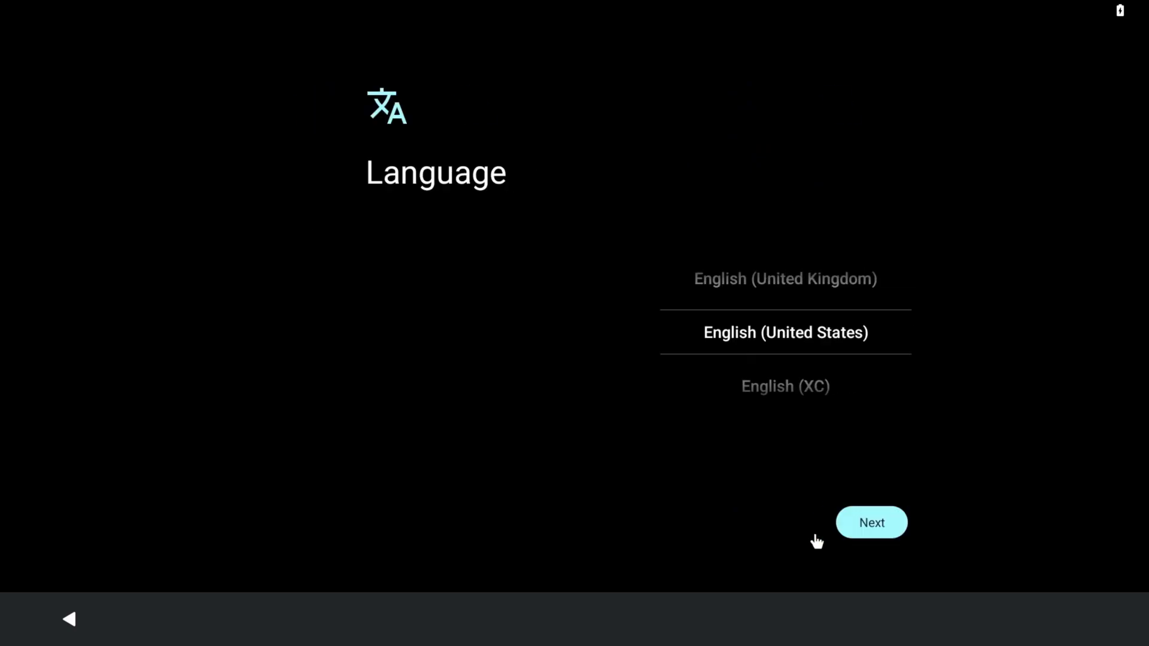
pyautogui.click(816, 535)
pyautogui.click(815, 535)
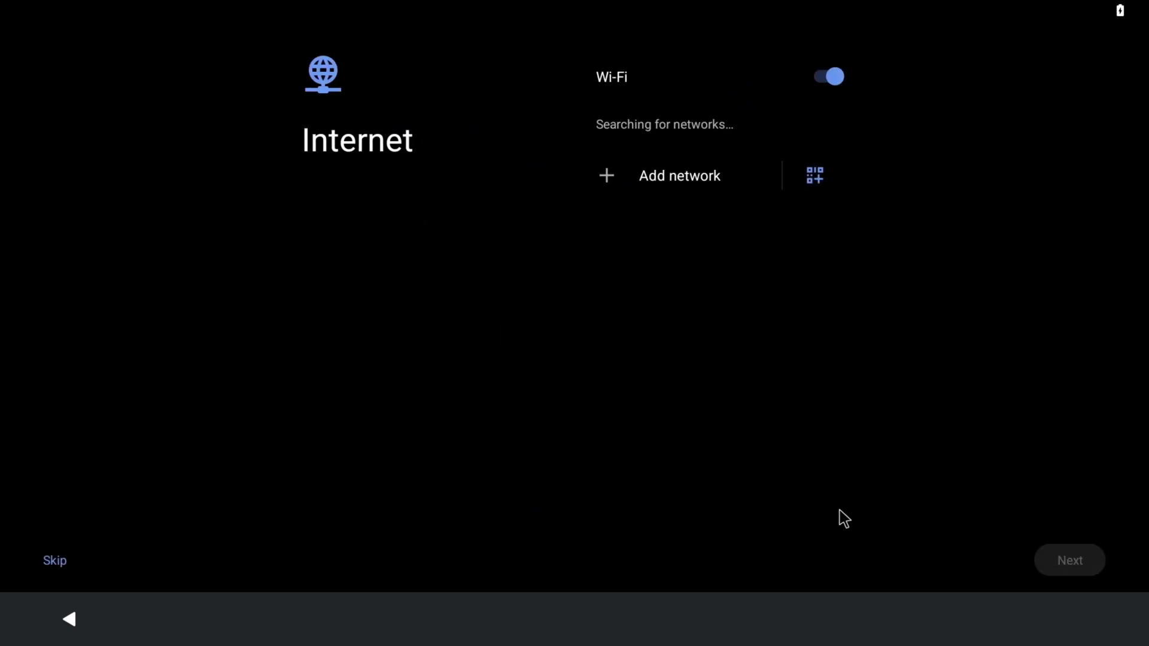
# Skip the Internet and screen lock setup, accept the remaining setup pages and finish the LineageOS setup
pyautogui.click(43, 556)
pyautogui.click(662, 236)
pyautogui.click(796, 520)
pyautogui.click(787, 521)
pyautogui.click(800, 542)
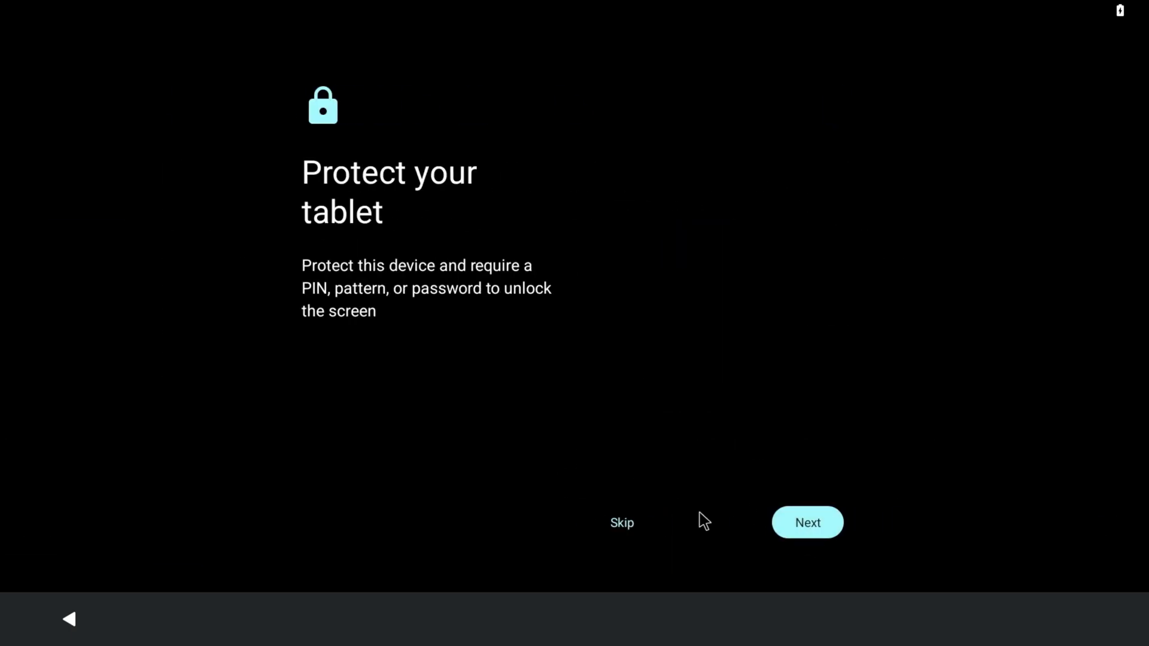
pyautogui.click(620, 524)
pyautogui.click(626, 516)
pyautogui.click(1078, 564)
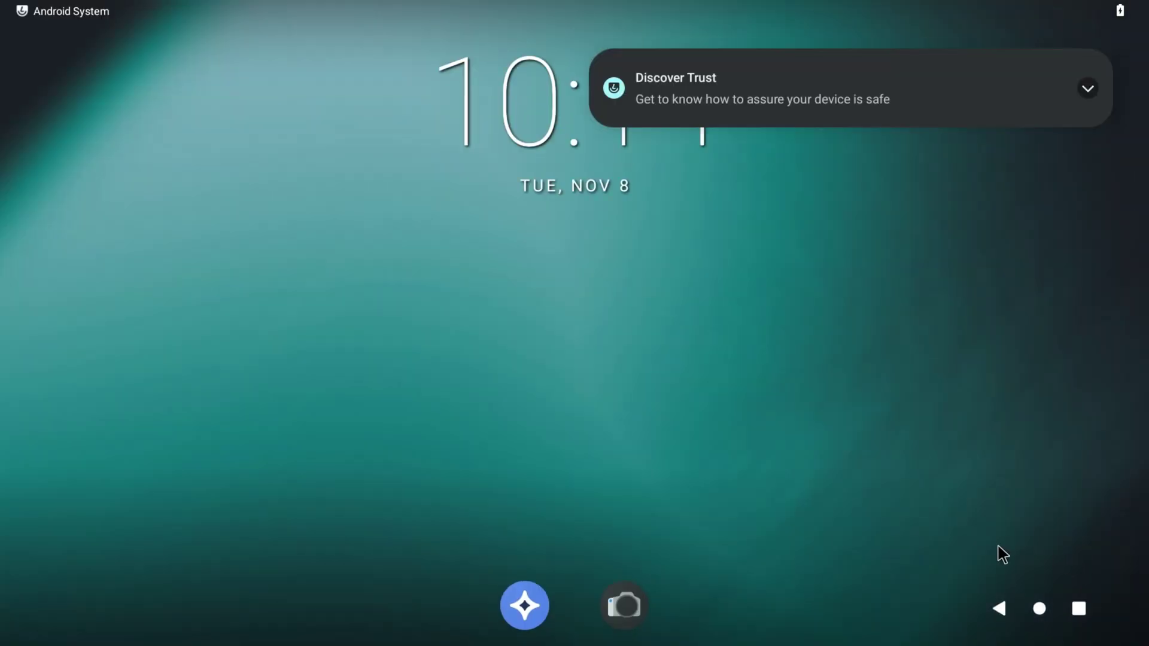
# Enable Advanced restart for the power menu in the system button settings and return to the home screen
pyautogui.moveTo(895, 561); pyautogui.dragTo(896, 302)
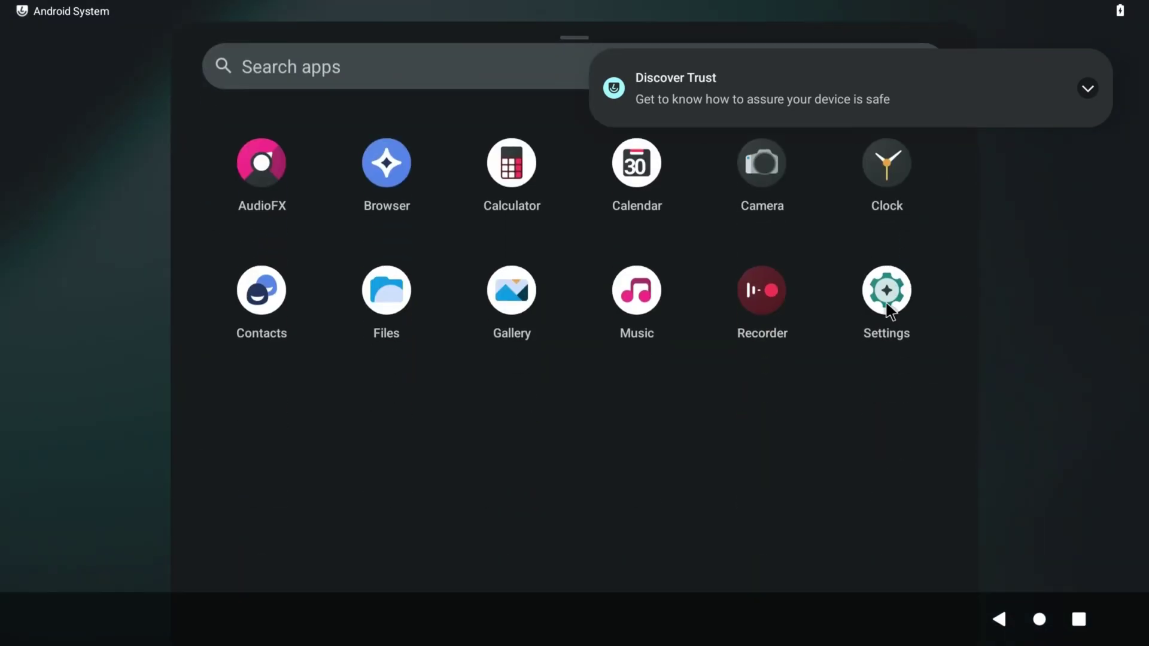
pyautogui.click(886, 307)
pyautogui.click(621, 286)
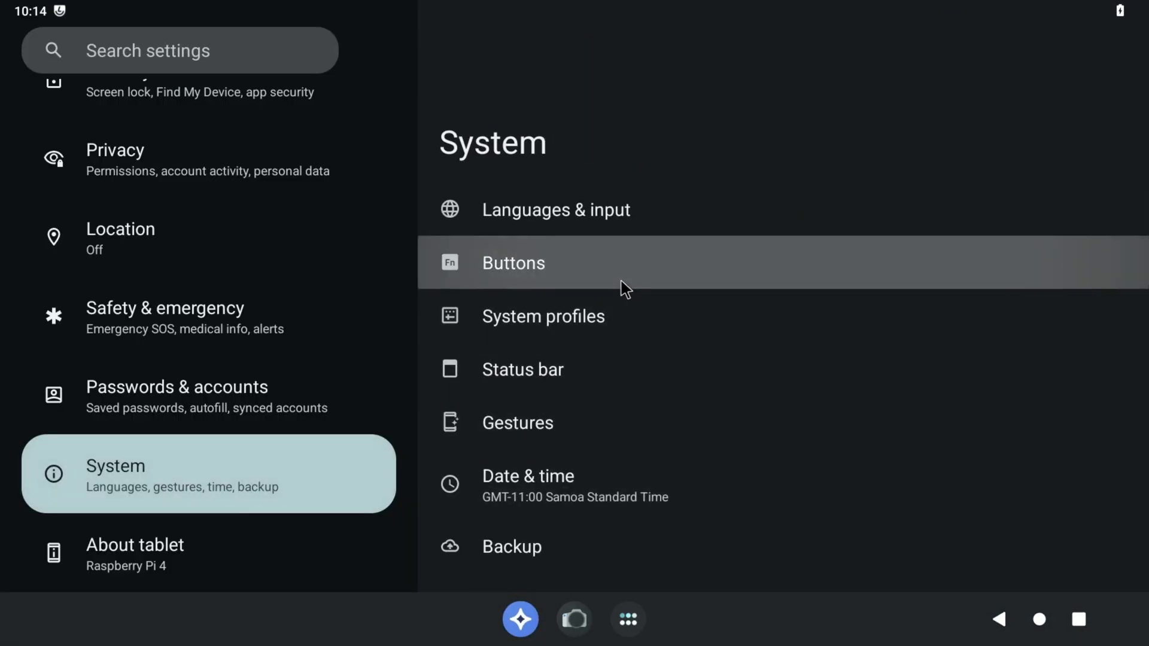
pyautogui.scroll(-5, 569, 480)
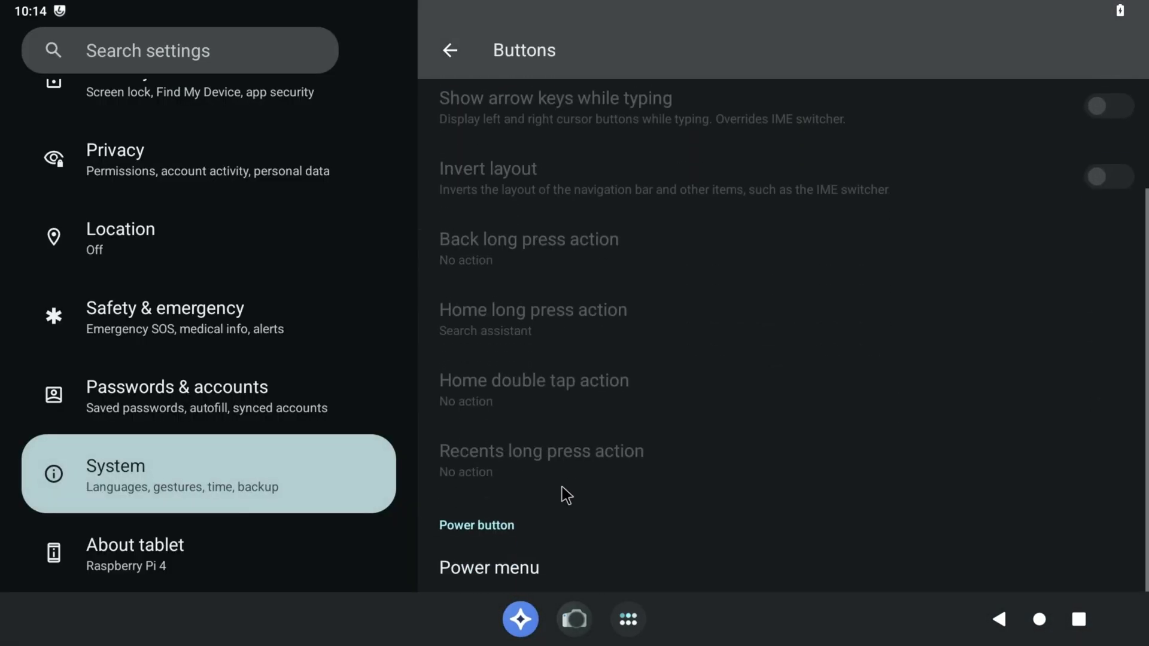
pyautogui.click(542, 566)
pyautogui.click(722, 523)
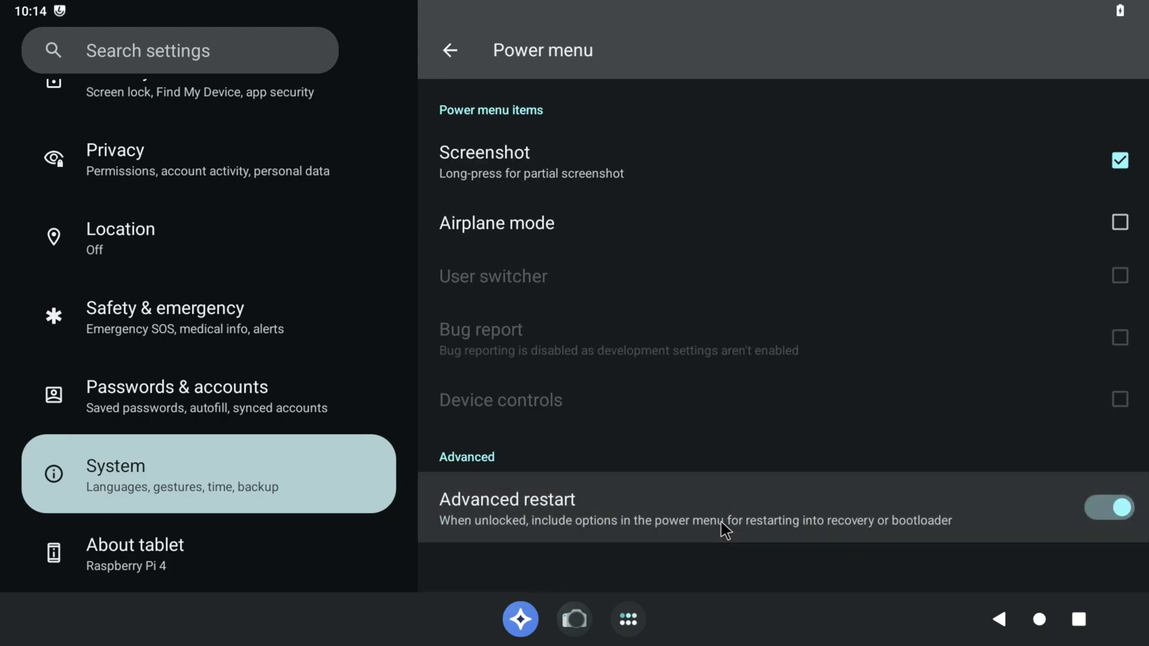
pyautogui.click(1045, 633)
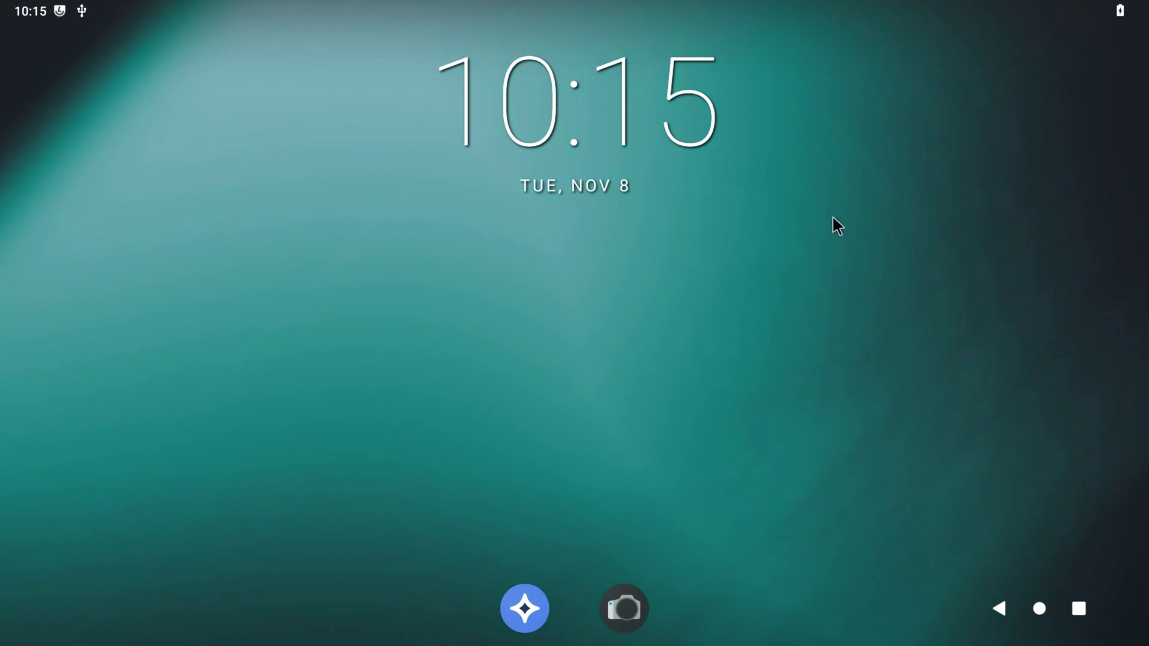
# Restart the device into recovery mode through the power menu
pyautogui.press('super+n')
pyautogui.click(520, 530)
pyautogui.click(575, 282)
pyautogui.click(643, 290)
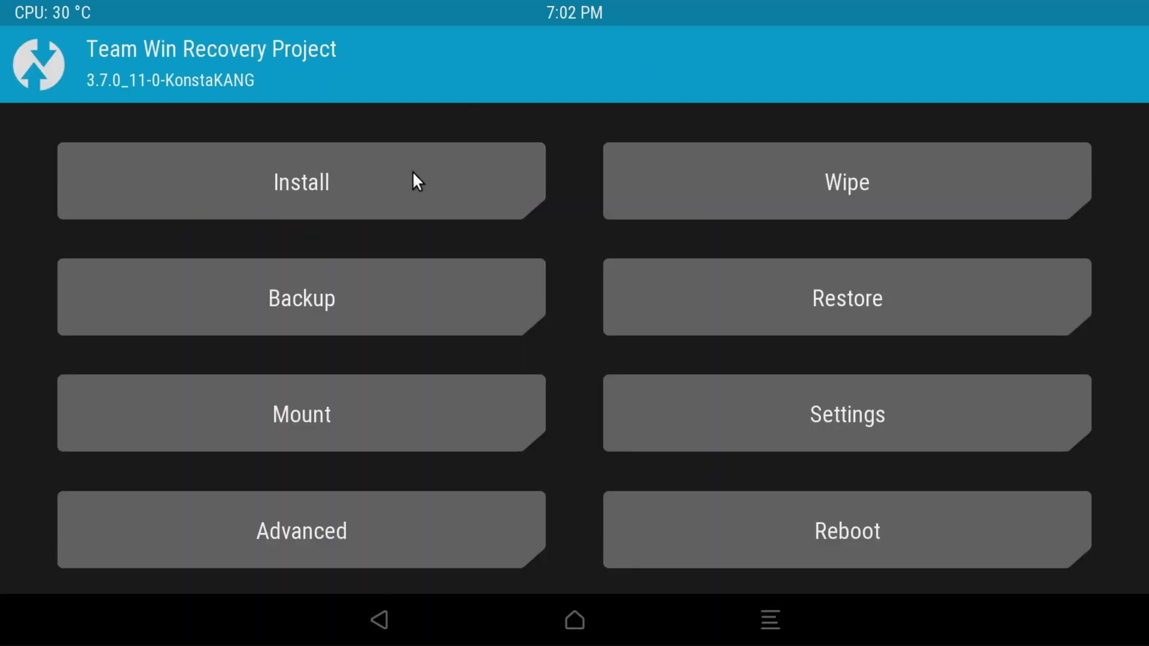
pyautogui.click(417, 181)
pyautogui.click(162, 179)
pyautogui.moveTo(264, 240); pyautogui.dragTo(221, 510)
pyautogui.click(221, 510)
pyautogui.click(353, 174)
pyautogui.moveTo(647, 527); pyautogui.dragTo(1137, 442)
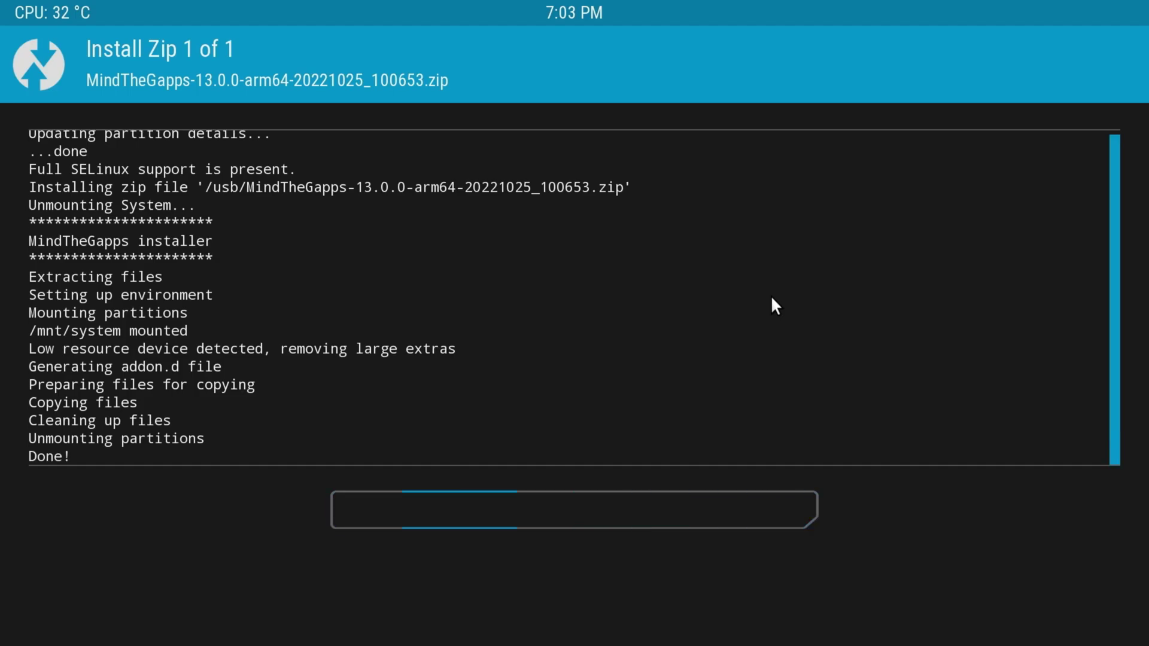
pyautogui.click(515, 503)
pyautogui.moveTo(443, 527); pyautogui.dragTo(880, 435)
# Factory reset the device from the recovery's Wipe page and reboot into the fresh LineageOS setup
pyautogui.click(387, 611)
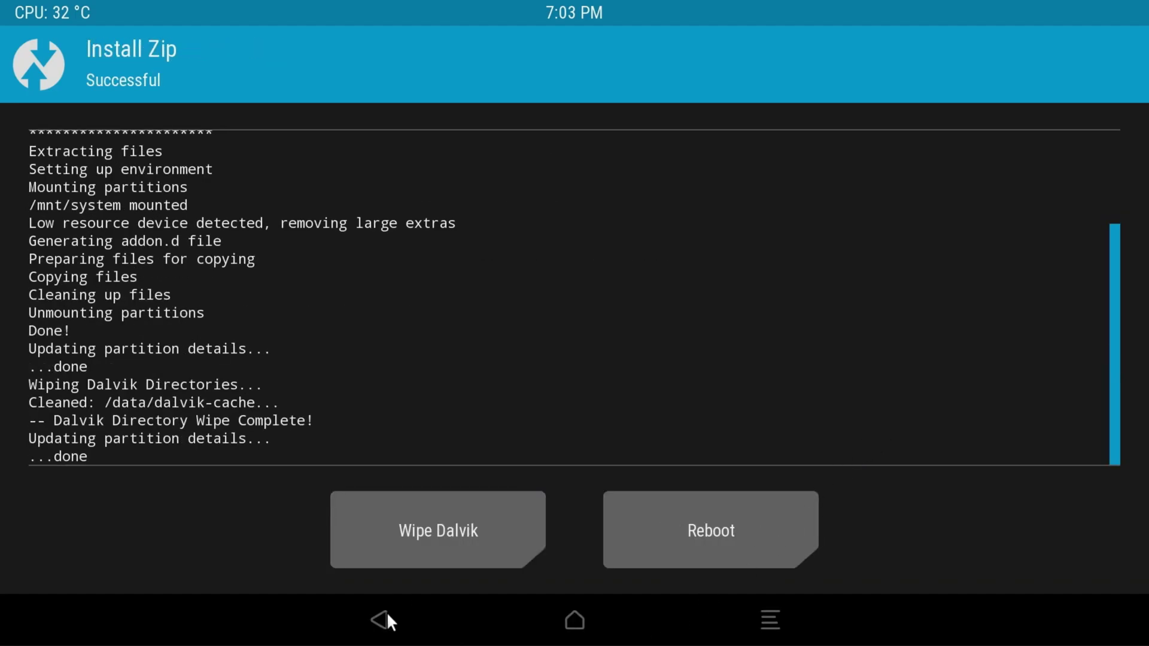
pyautogui.click(387, 612)
pyautogui.click(387, 611)
pyautogui.click(643, 178)
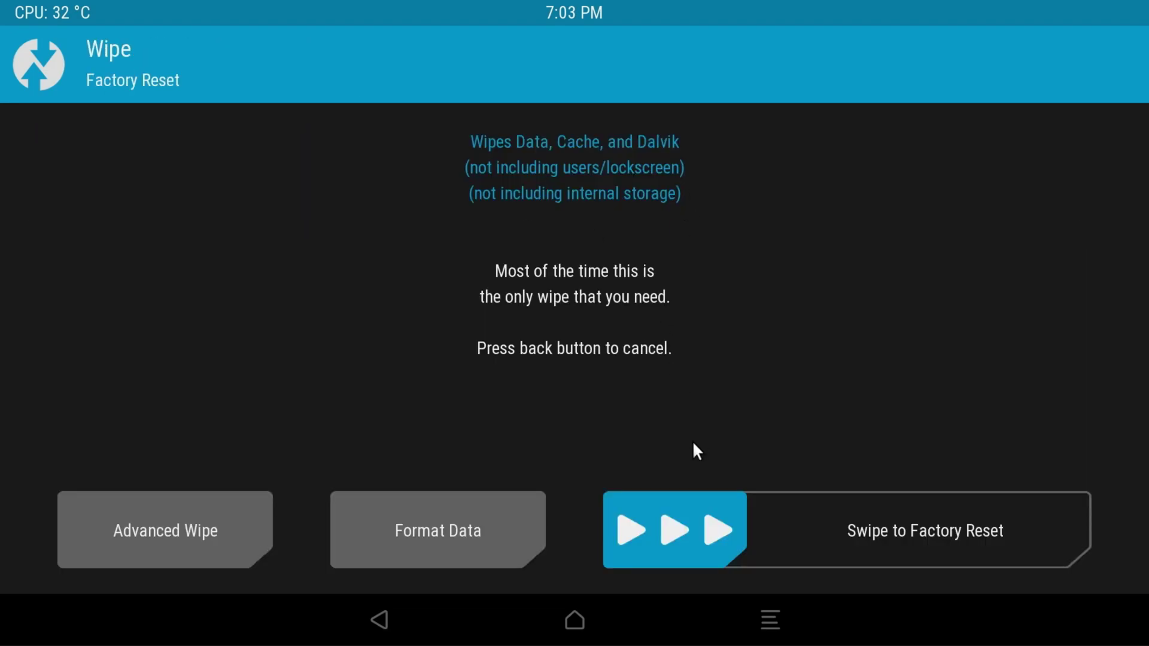
pyautogui.moveTo(644, 527); pyautogui.dragTo(1115, 450)
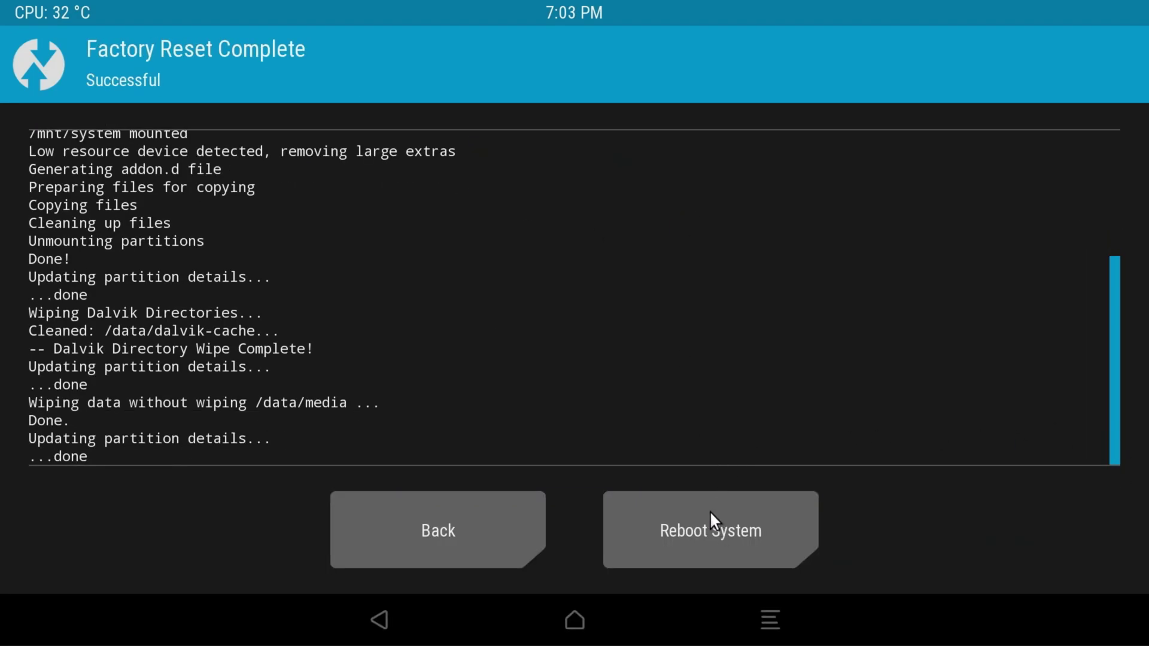
pyautogui.click(648, 522)
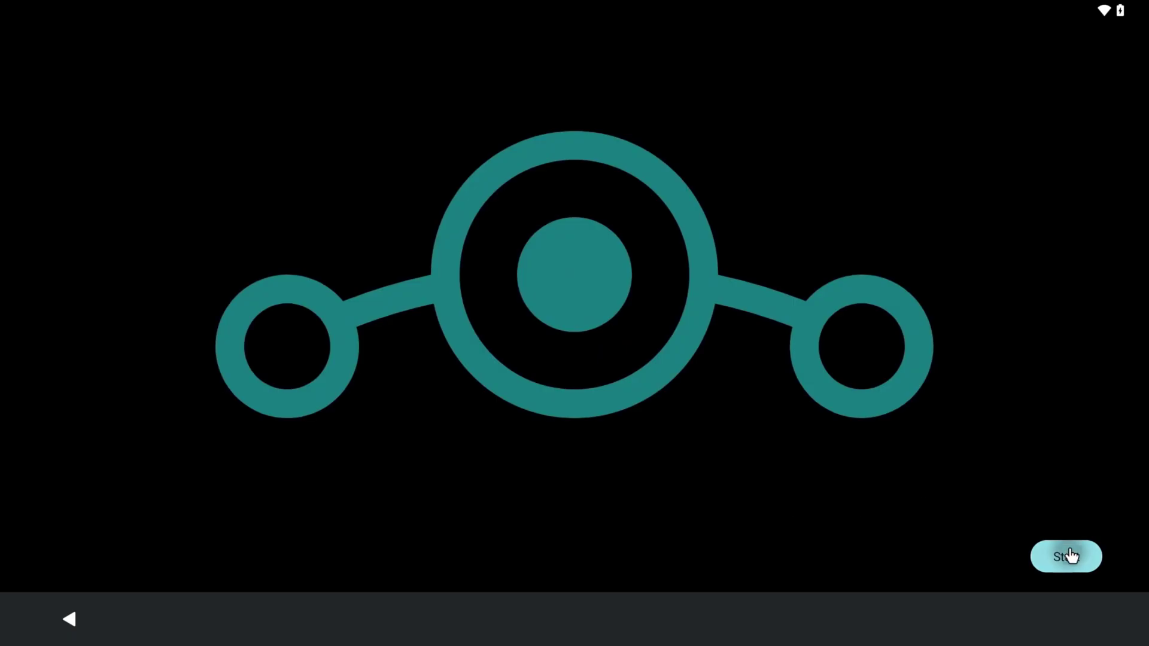
pyautogui.click(1068, 555)
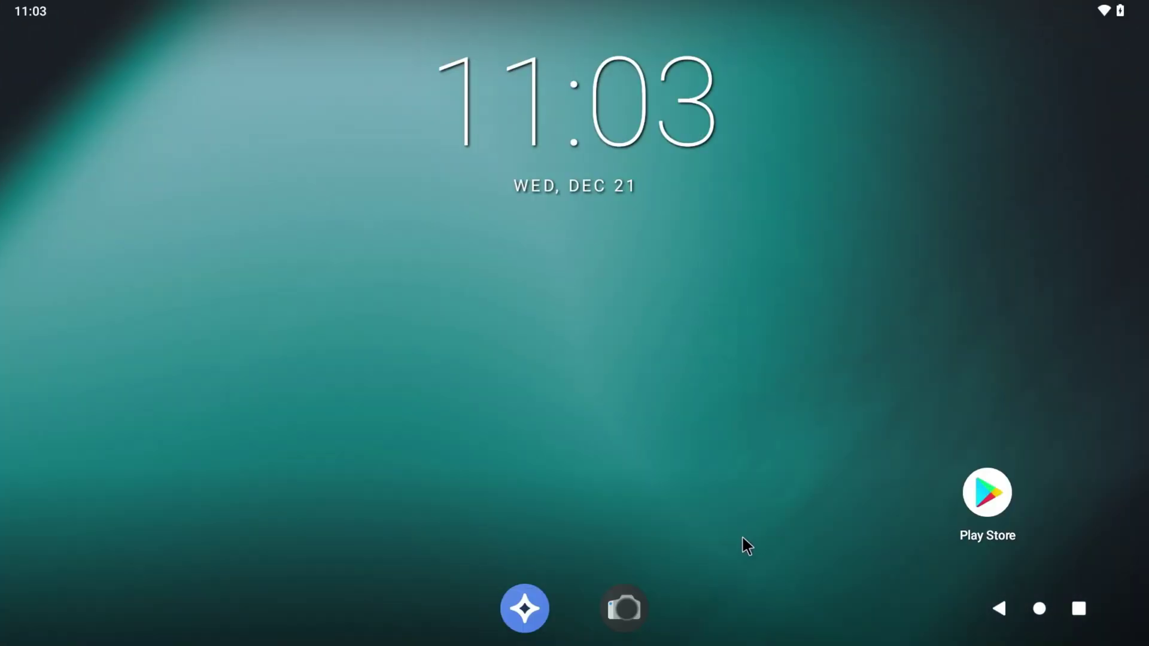
# Move the Play Store shortcut into the home screen dock and check the installed apps in the app drawer
pyautogui.moveTo(979, 479); pyautogui.dragTo(688, 599)
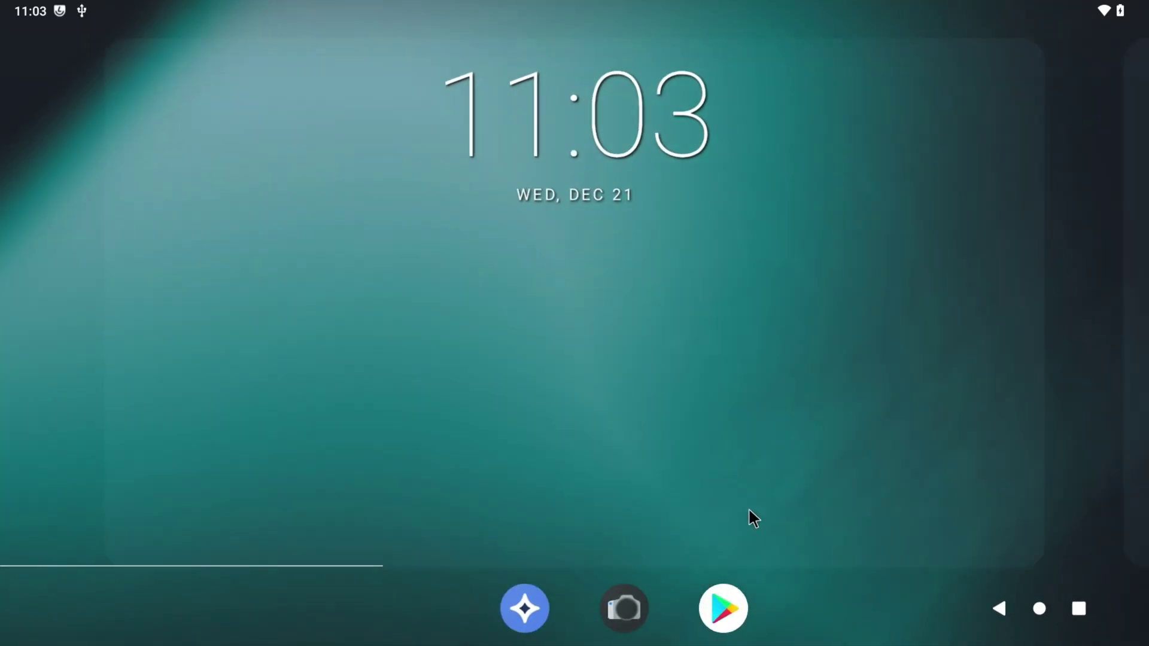
pyautogui.moveTo(726, 513); pyautogui.dragTo(793, 96)
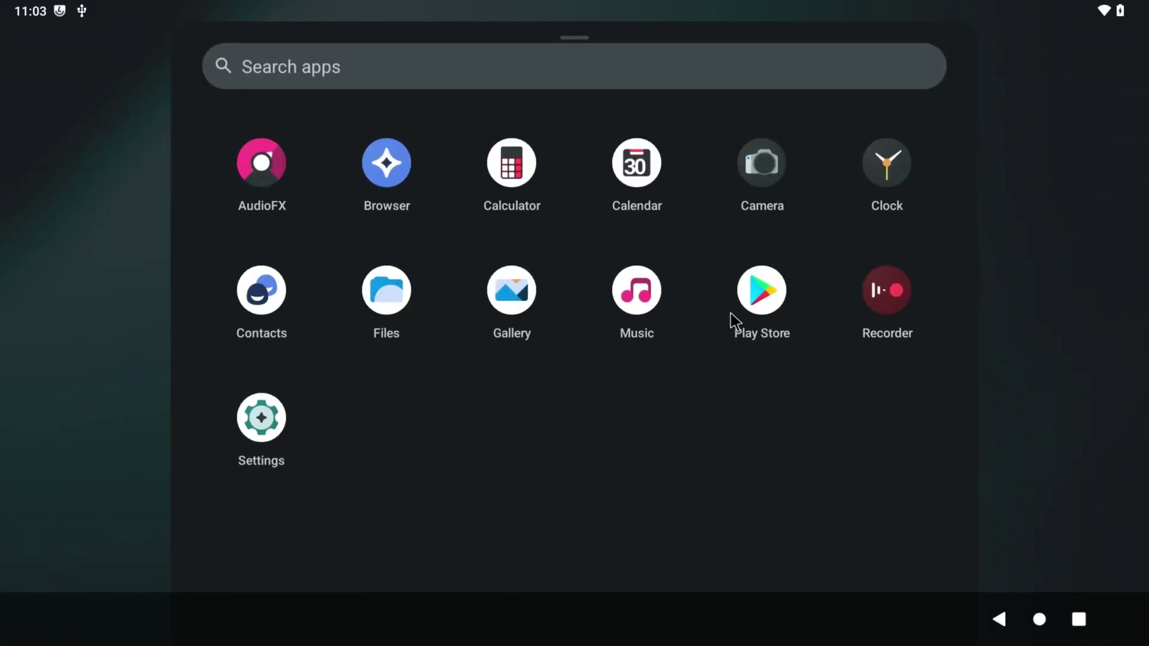
pyautogui.click(1041, 172)
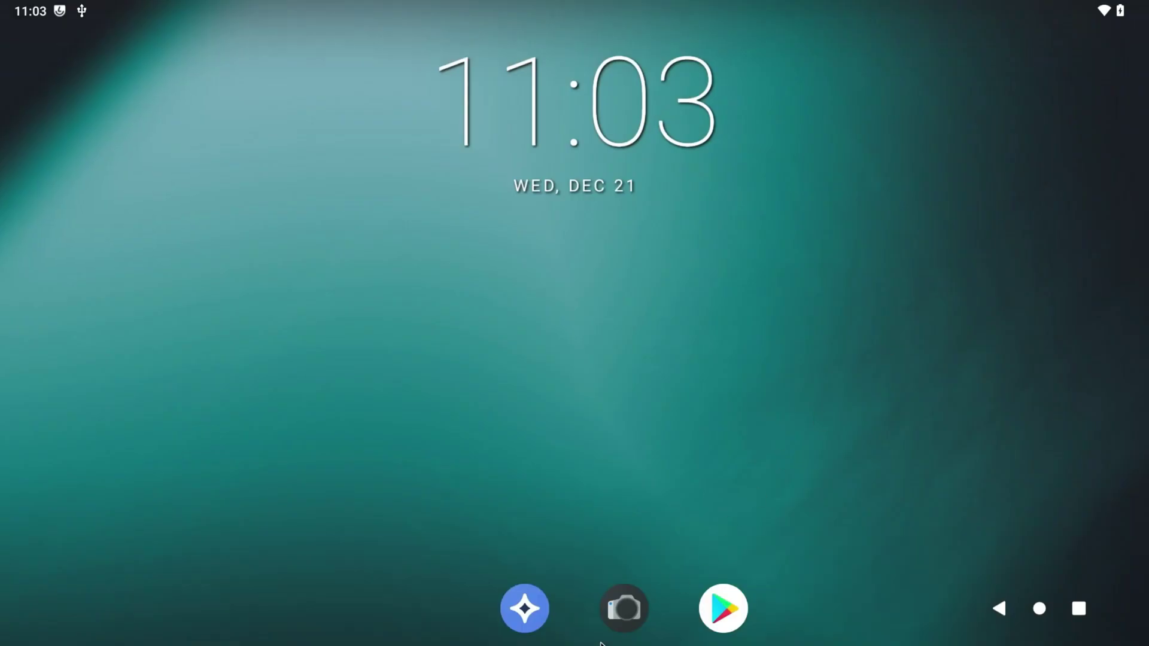
# Open the Play Store, proceed with signing in and browse the recommended games
pyautogui.click(716, 615)
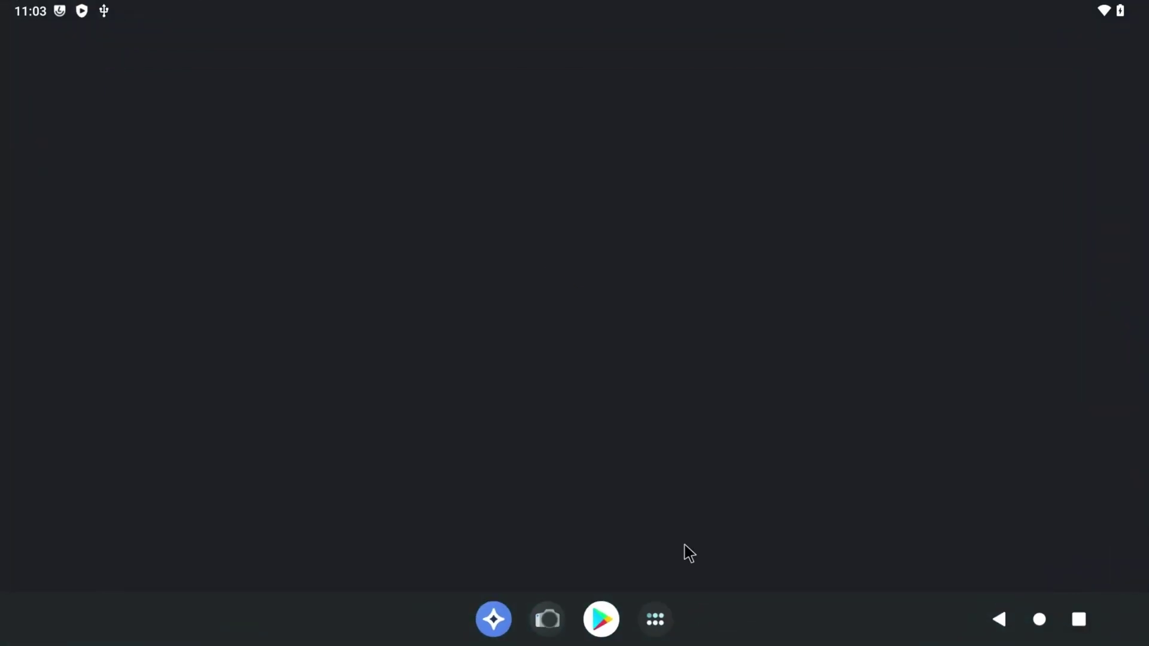
pyautogui.click(582, 406)
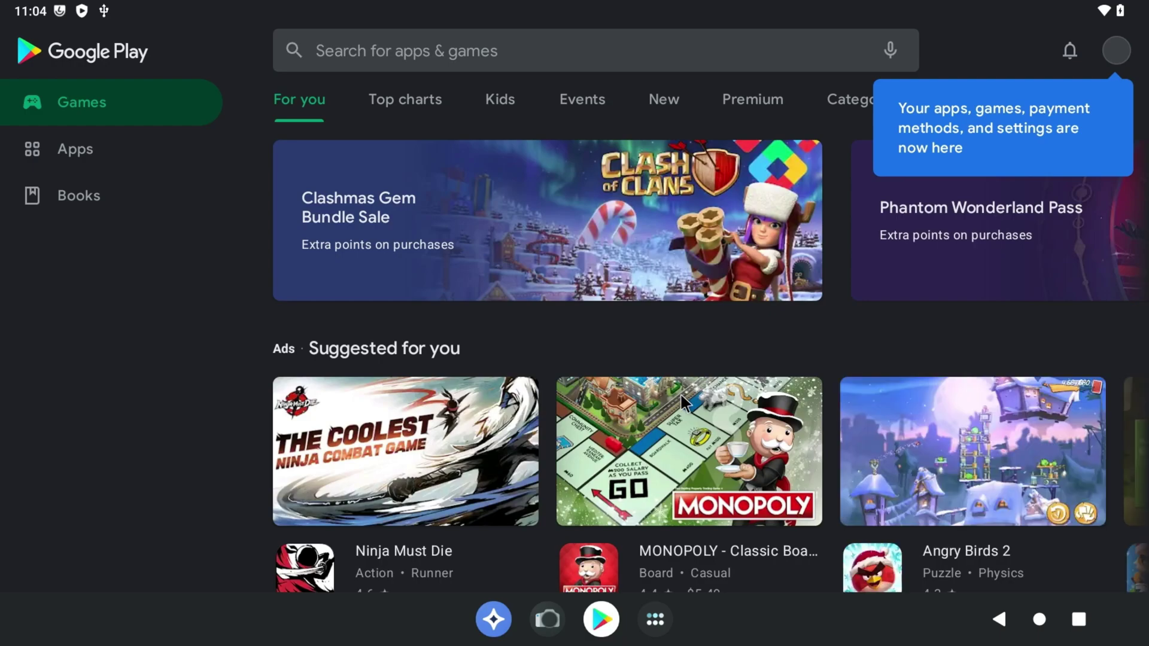
pyautogui.scroll(-3, 684, 402)
pyautogui.scroll(-15, 684, 403)
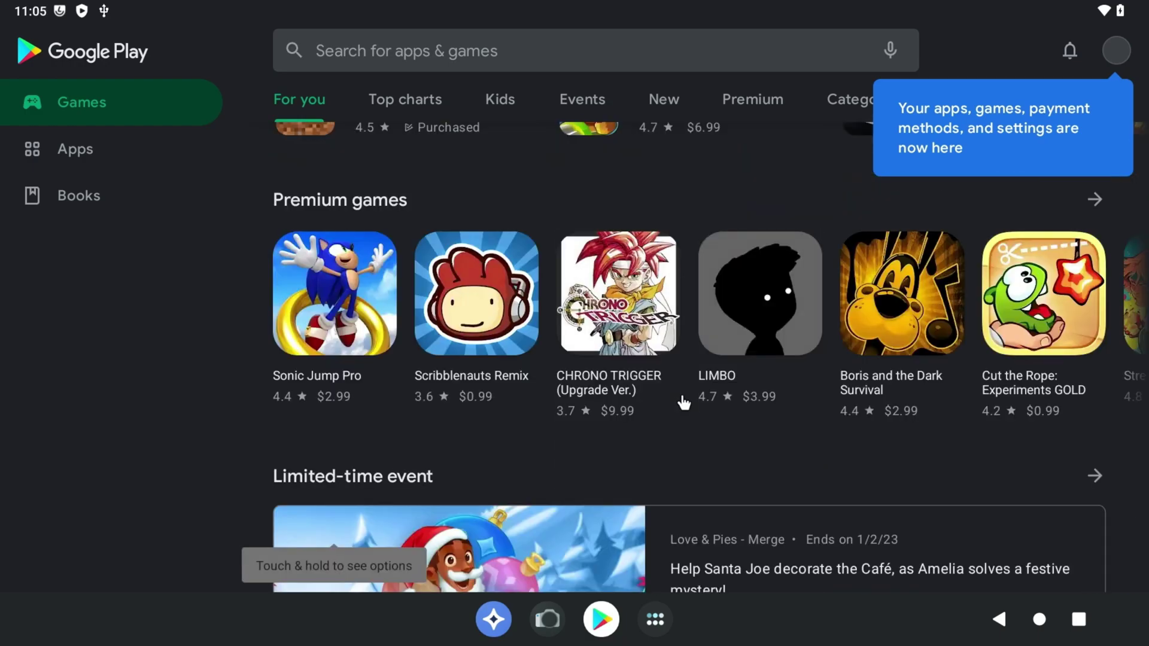
pyautogui.scroll(-15, 686, 404)
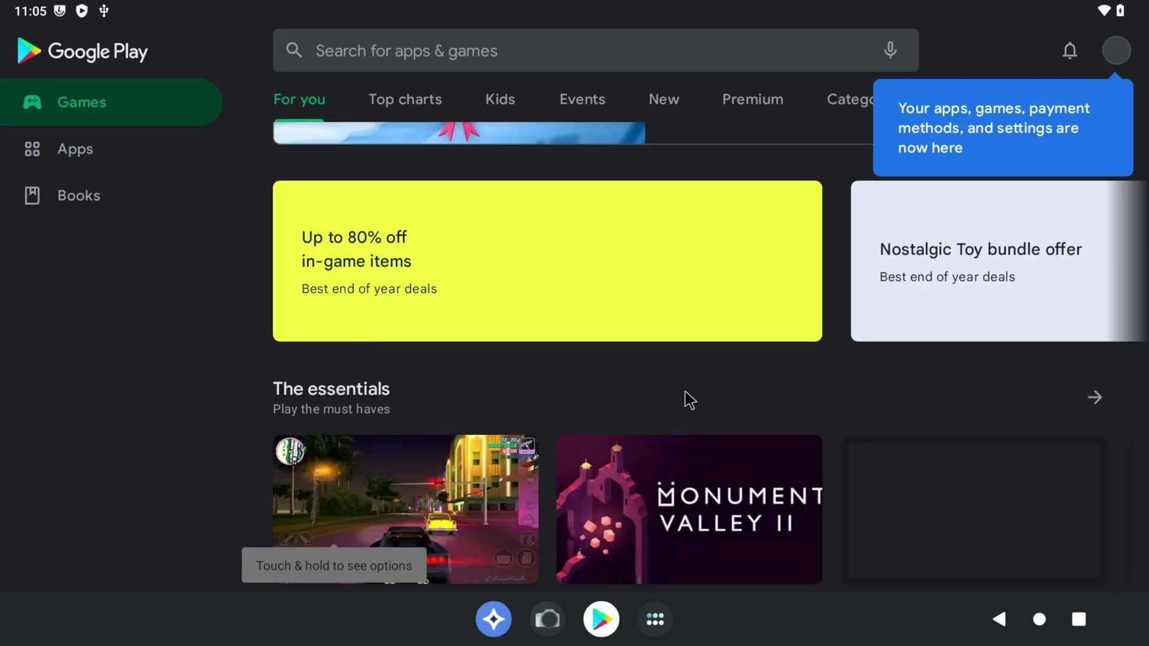
pyautogui.scroll(-4, 690, 400)
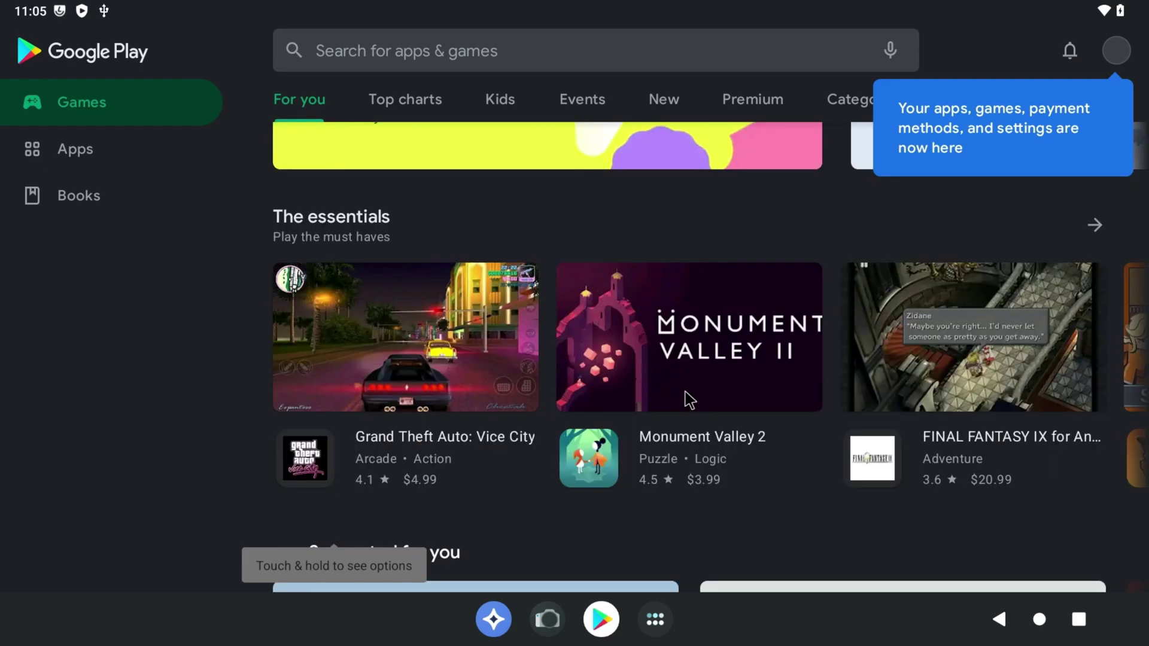
# Enable hardware video decoding in the Raspberry Pi settings and return to the home screen
pyautogui.scroll(-3, 689, 400)
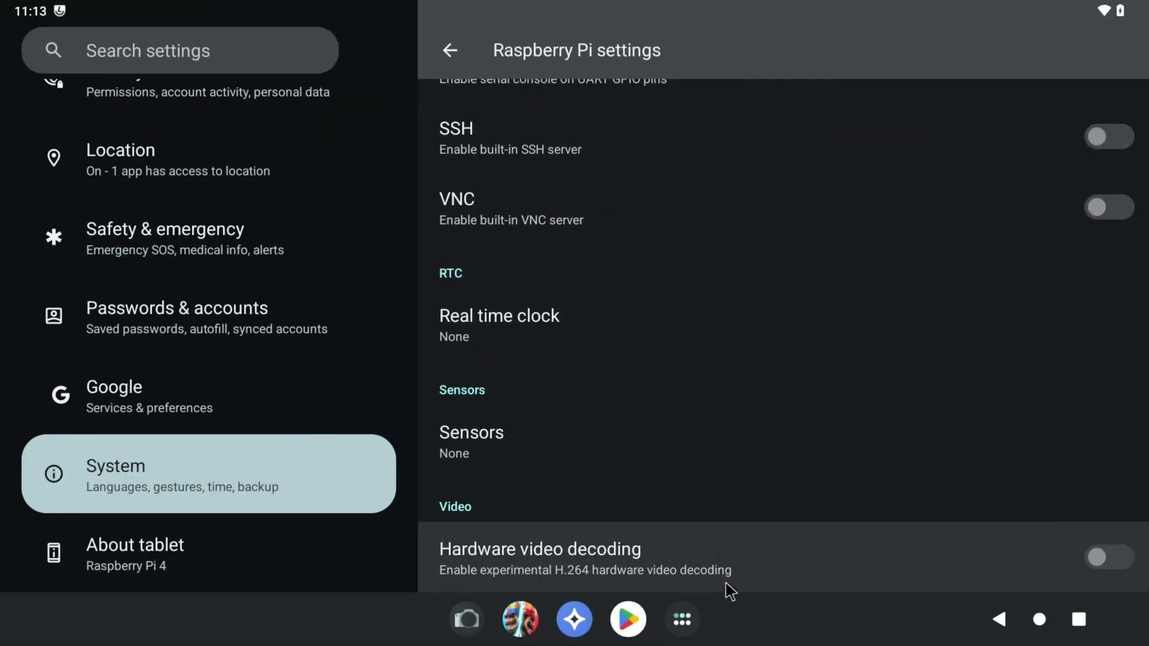
pyautogui.click(729, 589)
pyautogui.click(1040, 619)
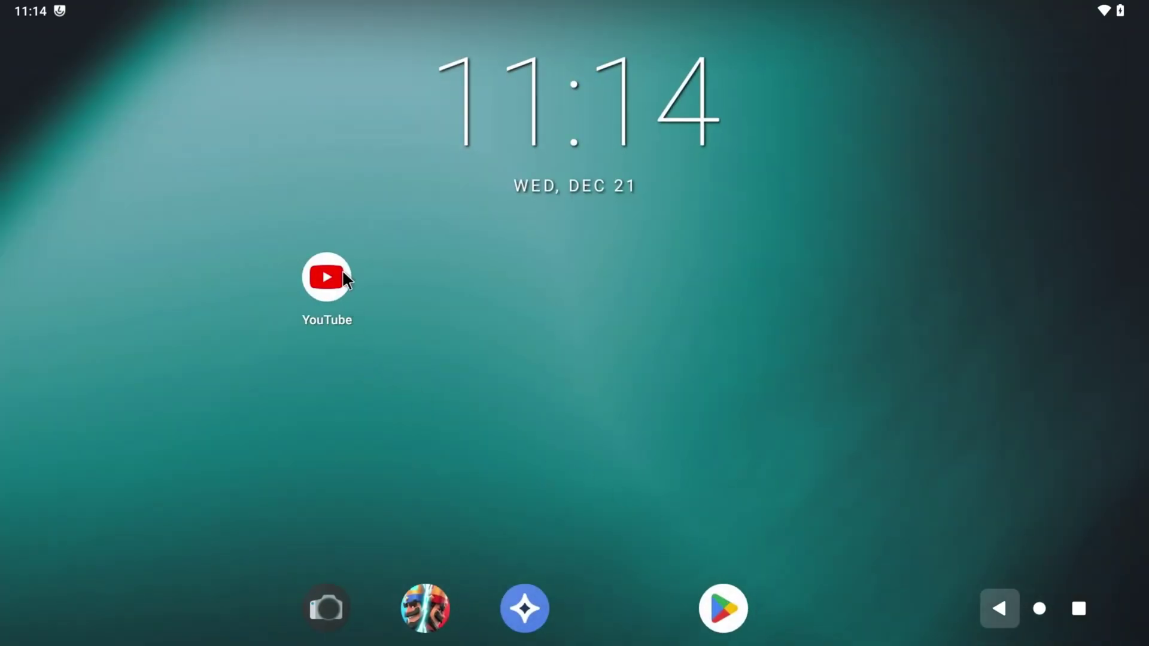
# Open YouTube, resume the Raspberry Pi Android TV video, and view and close its description
pyautogui.click(328, 277)
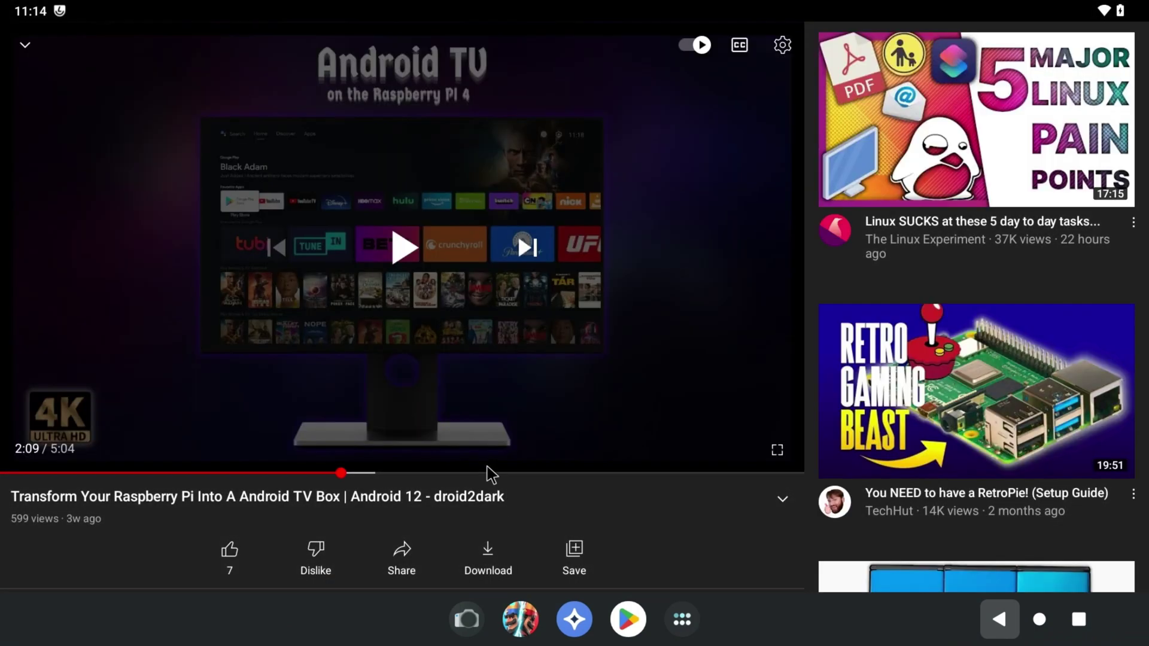
pyautogui.click(407, 263)
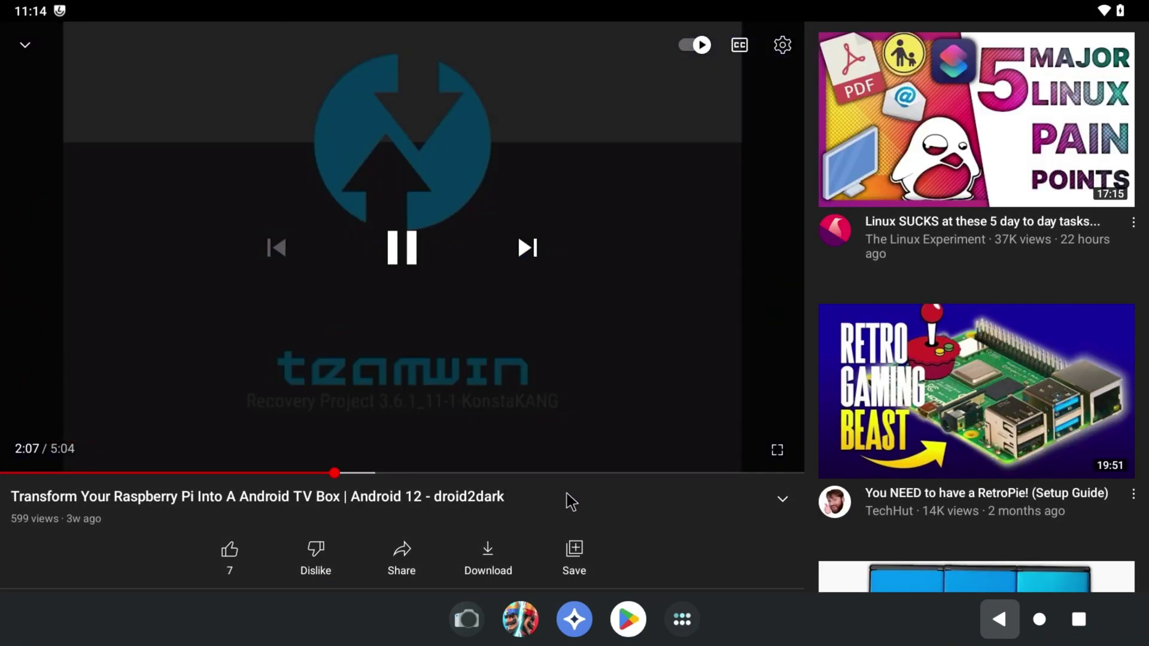
pyautogui.click(566, 493)
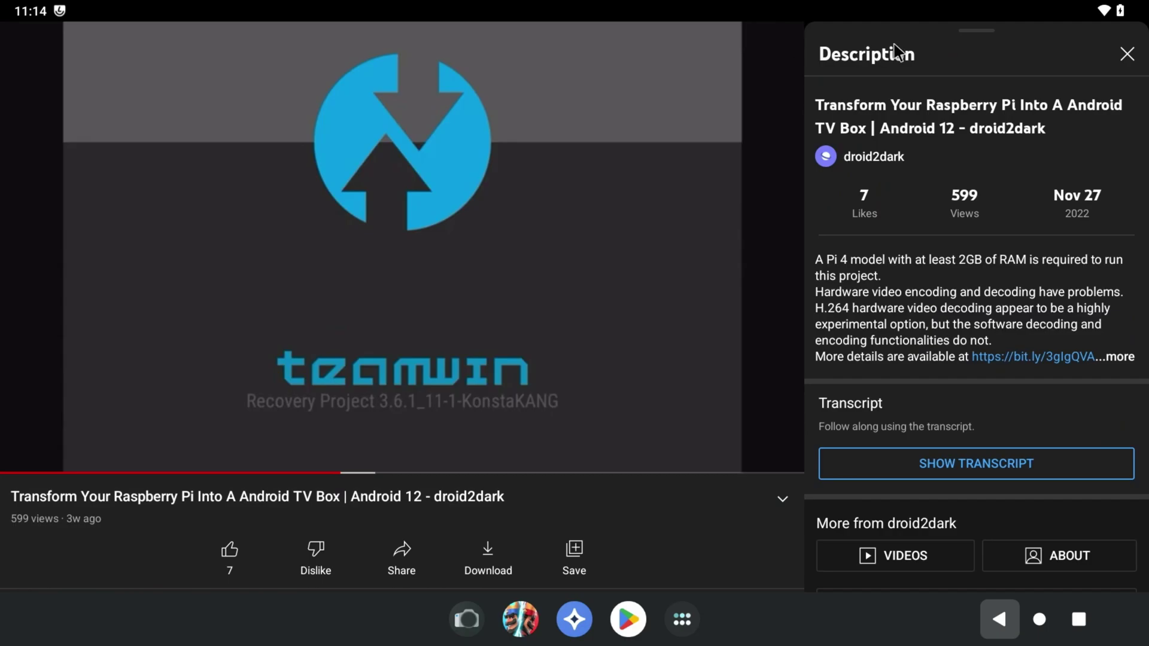
pyautogui.click(1127, 54)
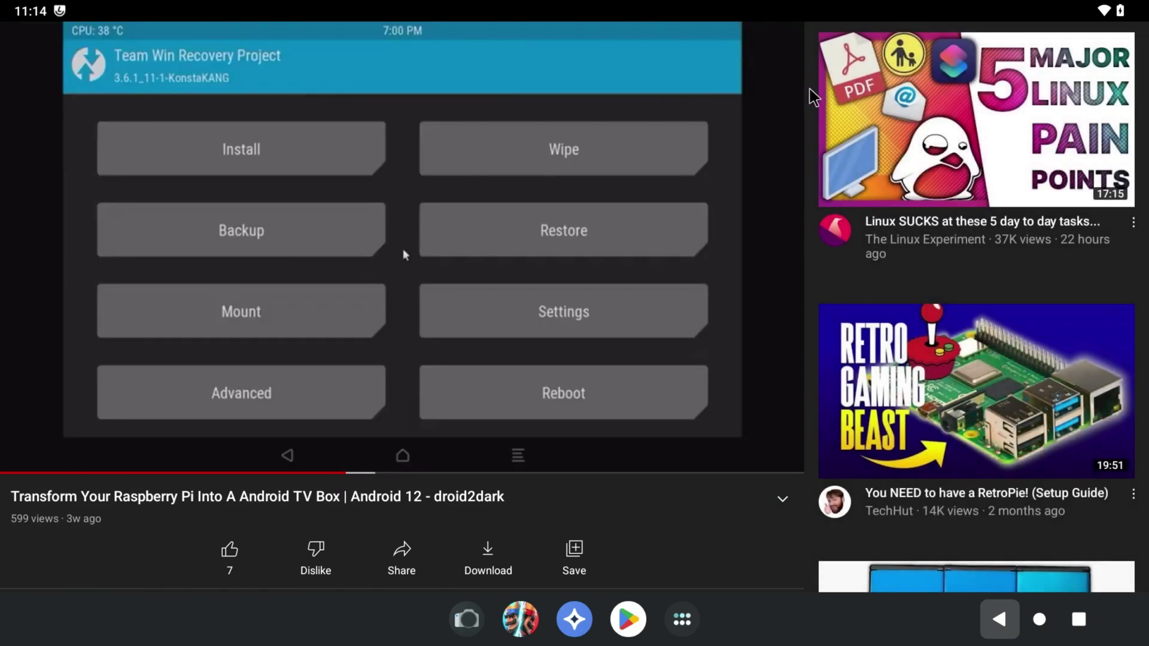
# Open the playing video's quality options and choose a playback quality for it
pyautogui.click(777, 41)
pyautogui.click(782, 45)
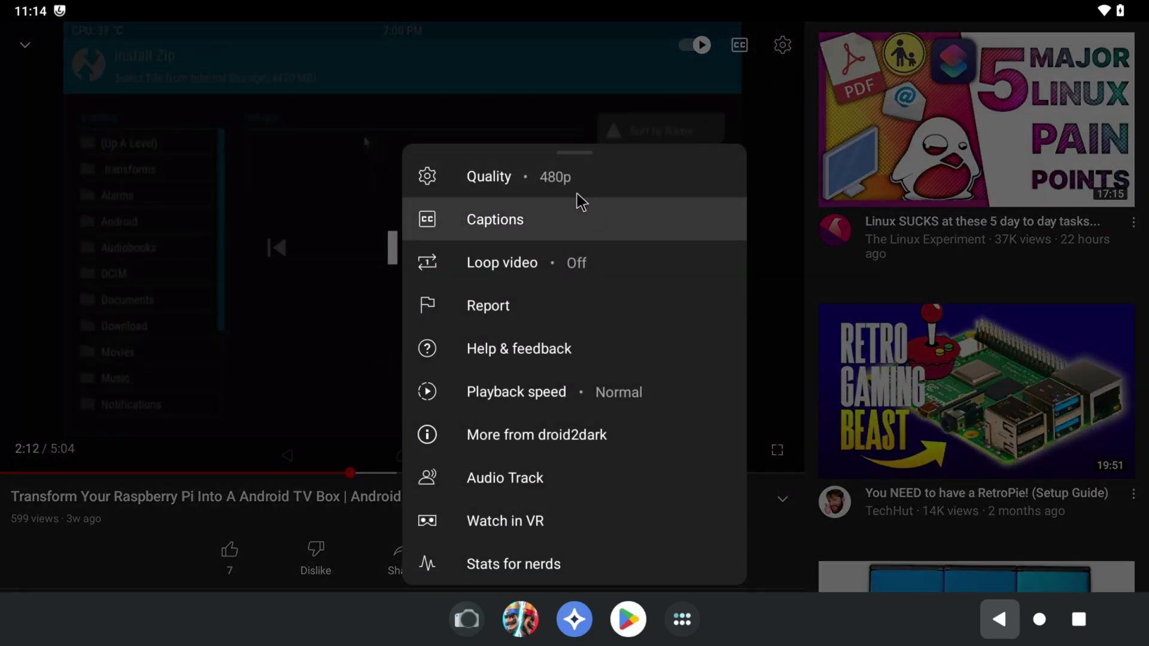
pyautogui.click(583, 185)
pyautogui.click(219, 527)
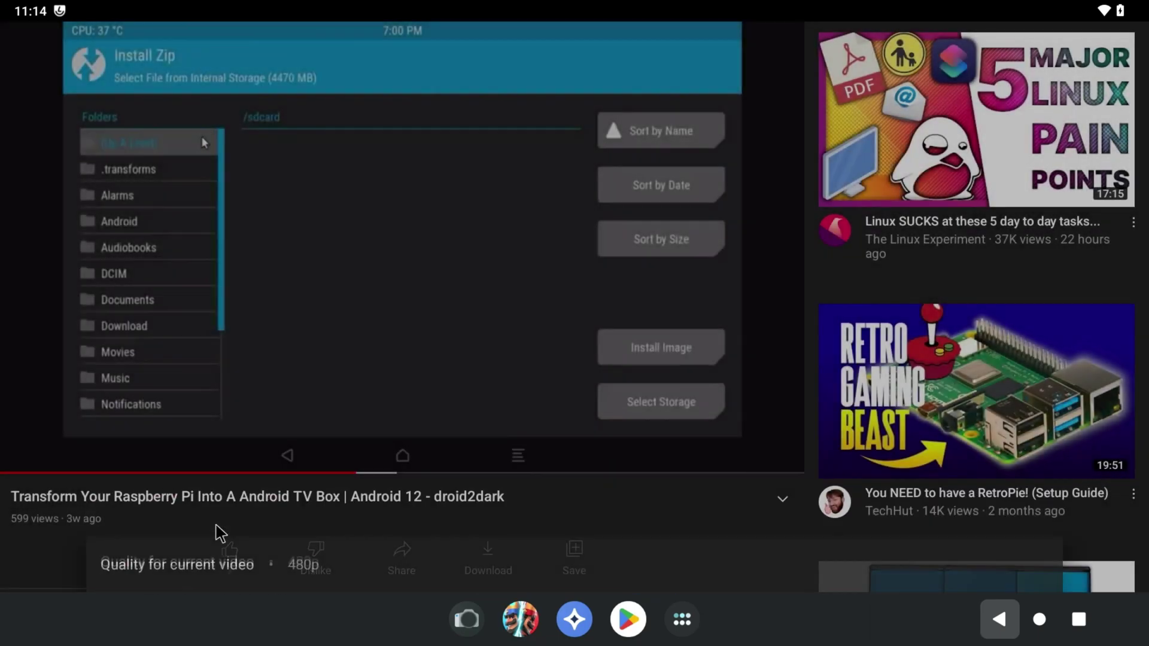
pyautogui.click(207, 376)
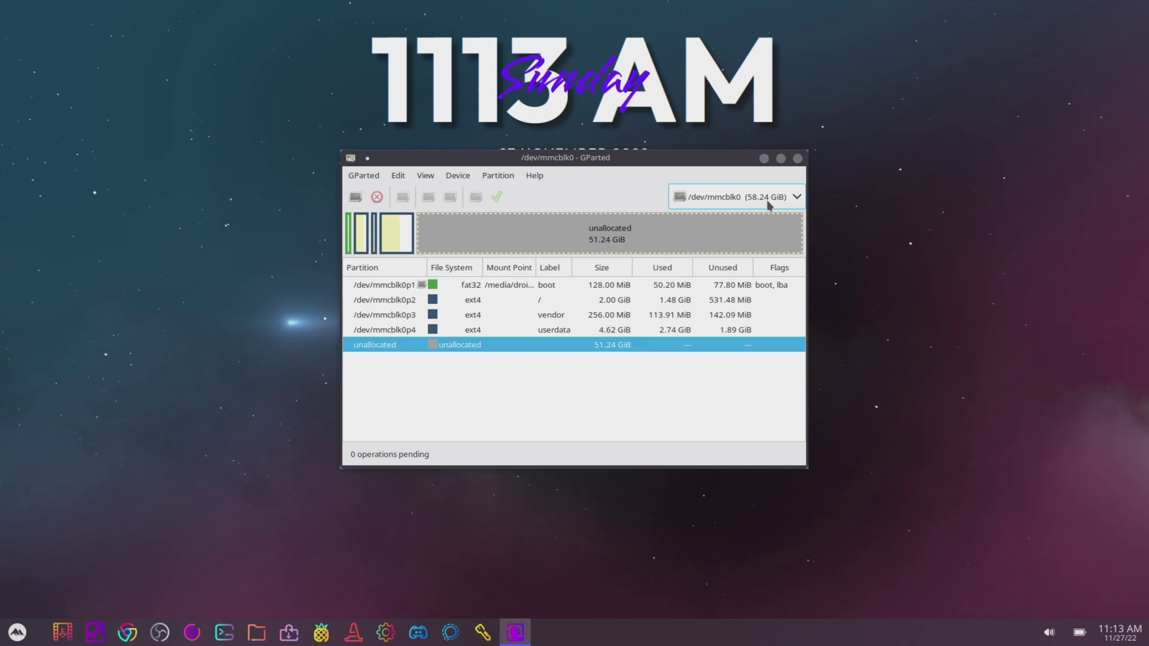
# In GParted, queue growing the userdata partition /dev/mmcblk0p4 on /dev/mmcblk0 to 55.87 GiB, filling the unallocated space
pyautogui.click(767, 200)
pyautogui.click(767, 200)
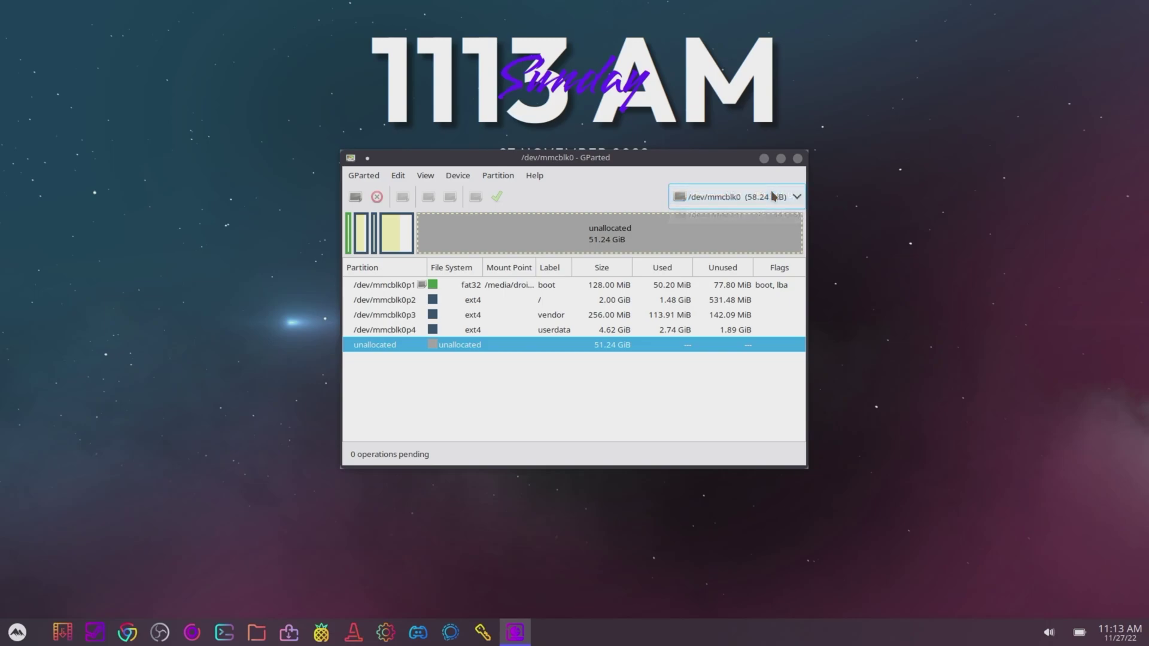
pyautogui.click(673, 332)
pyautogui.rightClick(675, 337)
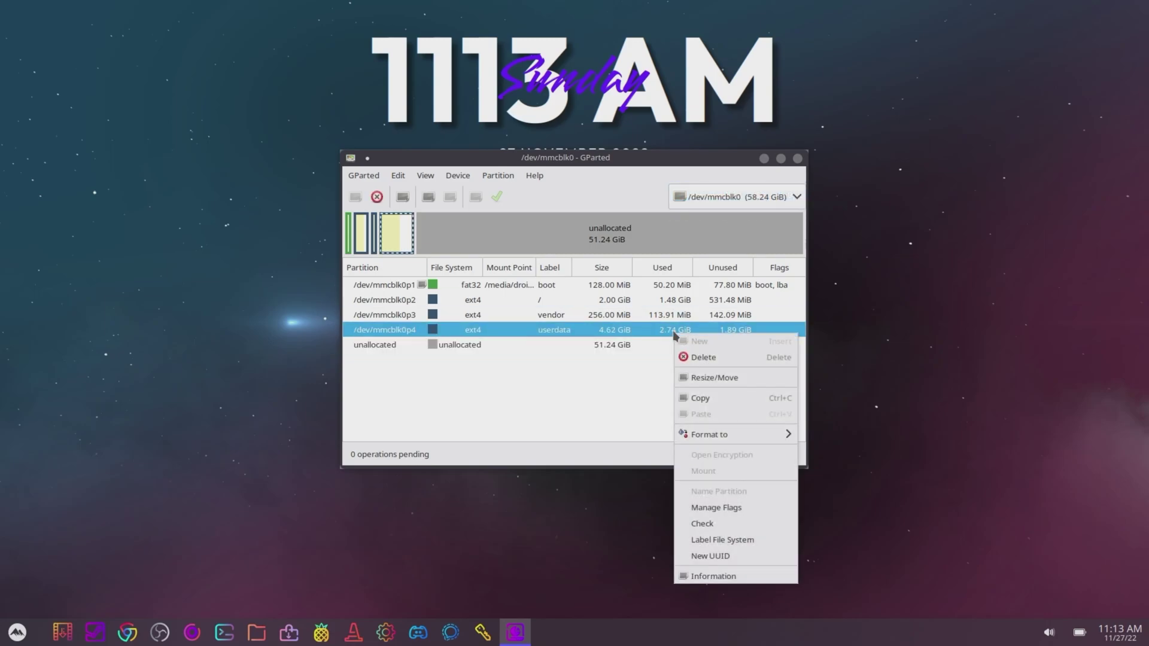
pyautogui.click(735, 382)
pyautogui.moveTo(455, 263); pyautogui.dragTo(779, 311)
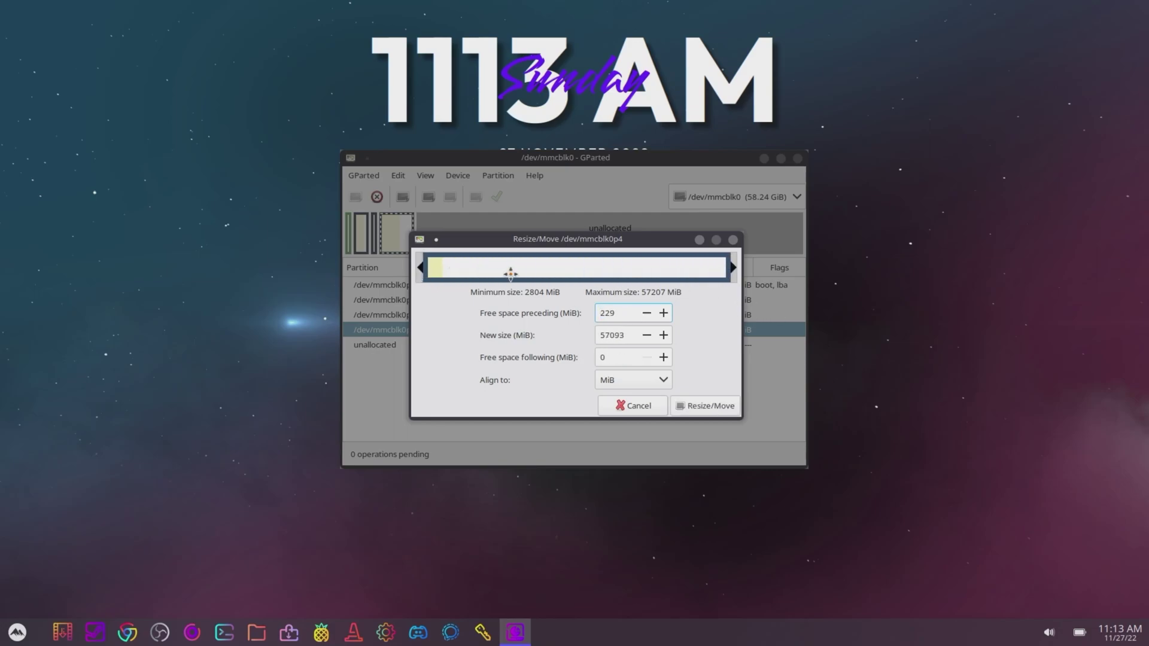
pyautogui.moveTo(425, 268); pyautogui.dragTo(414, 267)
pyautogui.click(697, 405)
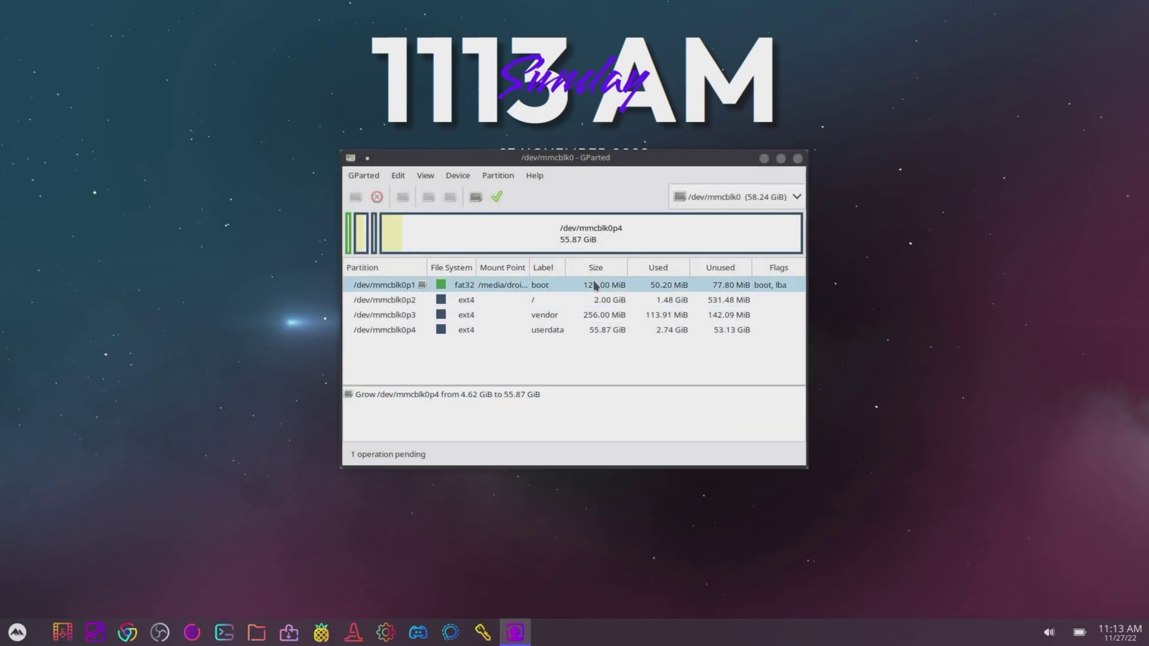
# Apply the pending partition growth to the SD card, confirm it and close the progress dialog when done
pyautogui.click(498, 199)
pyautogui.click(638, 371)
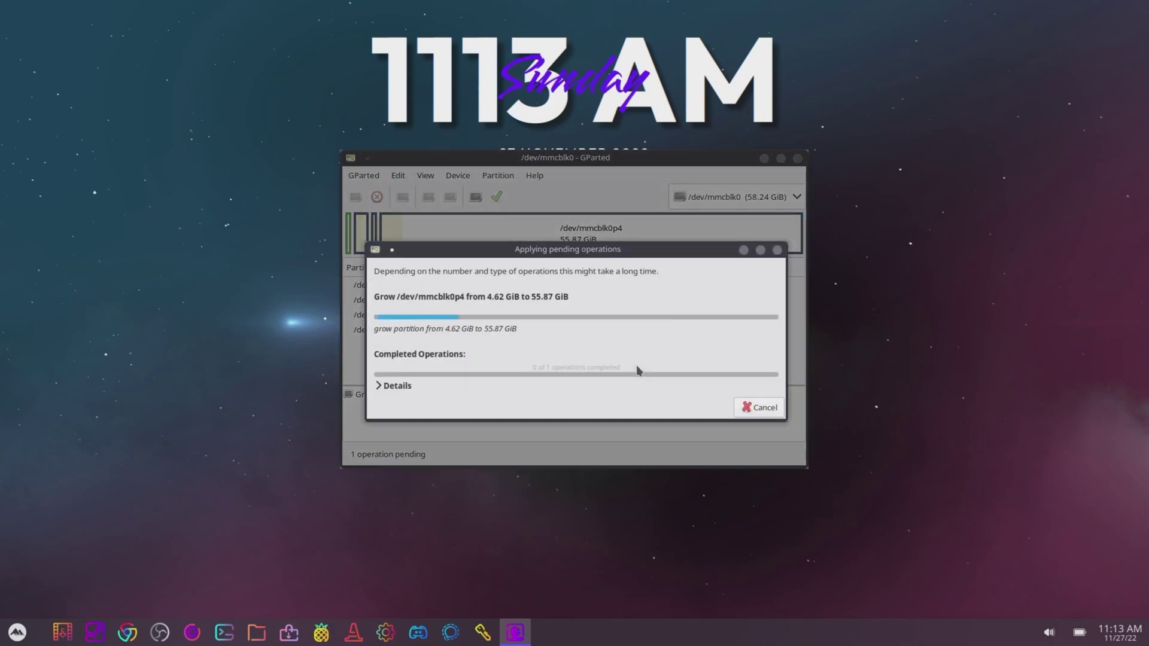
pyautogui.click(770, 414)
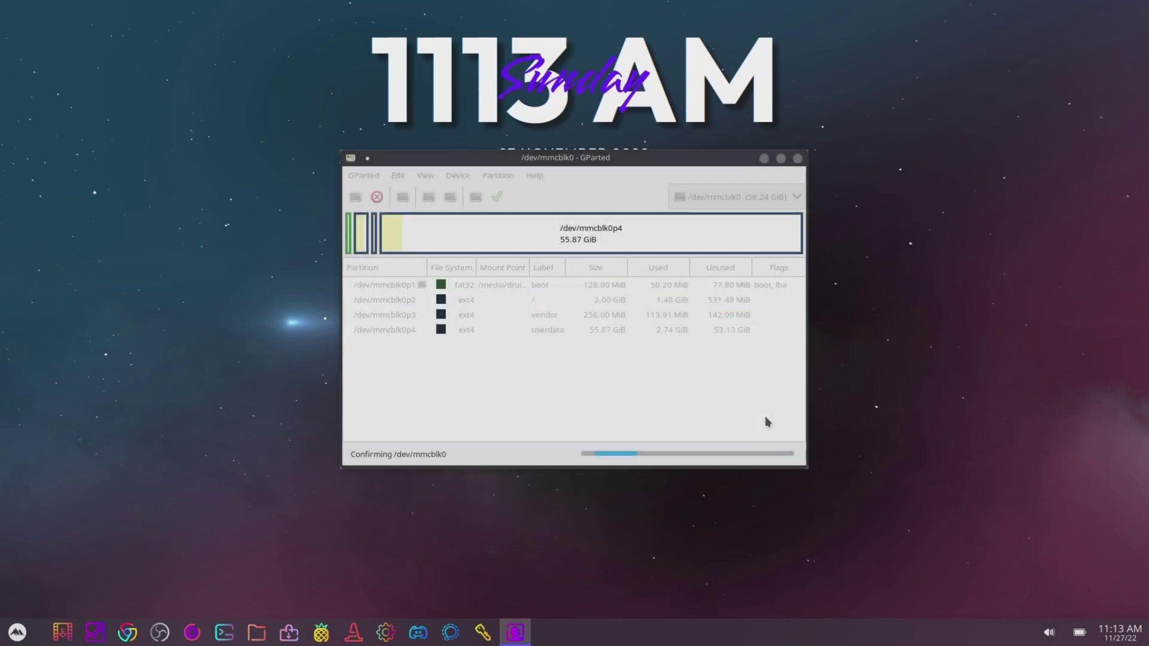